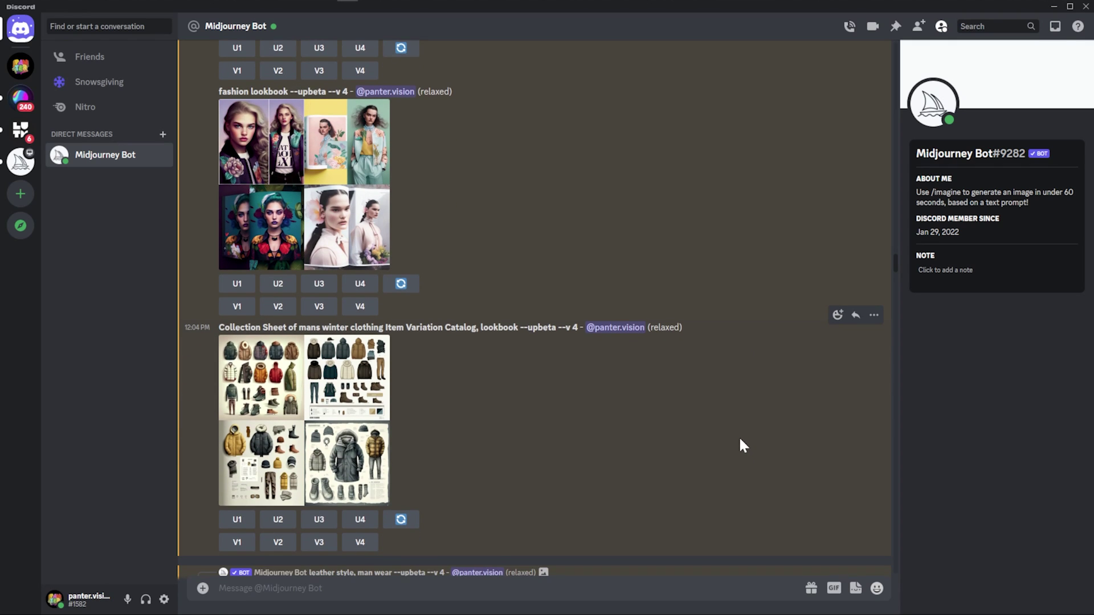
scroll(738, 436, down, 4)
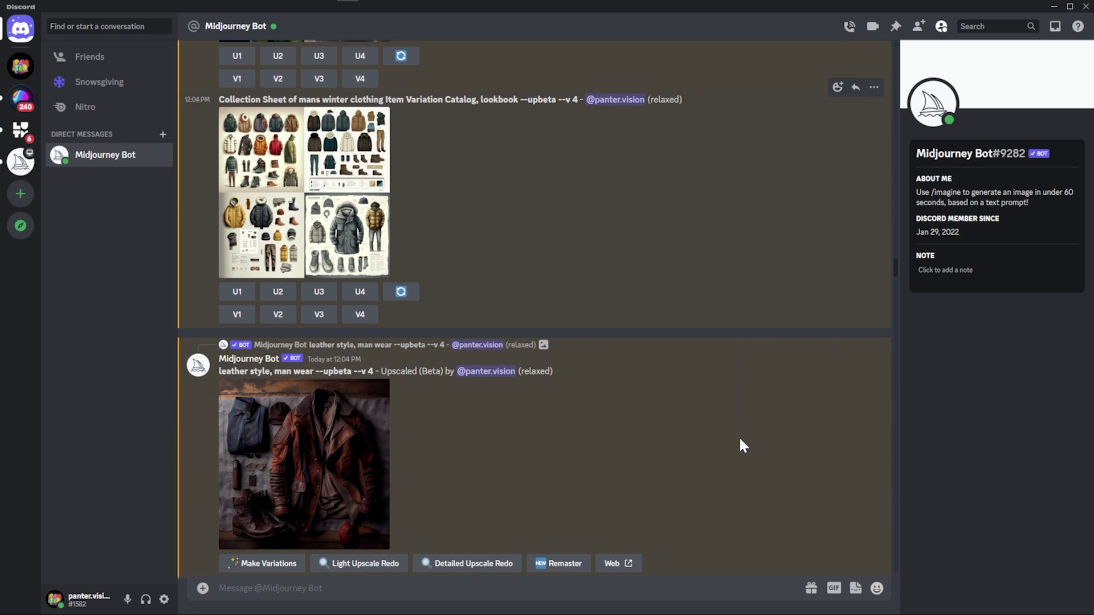
scroll(739, 436, down, 1)
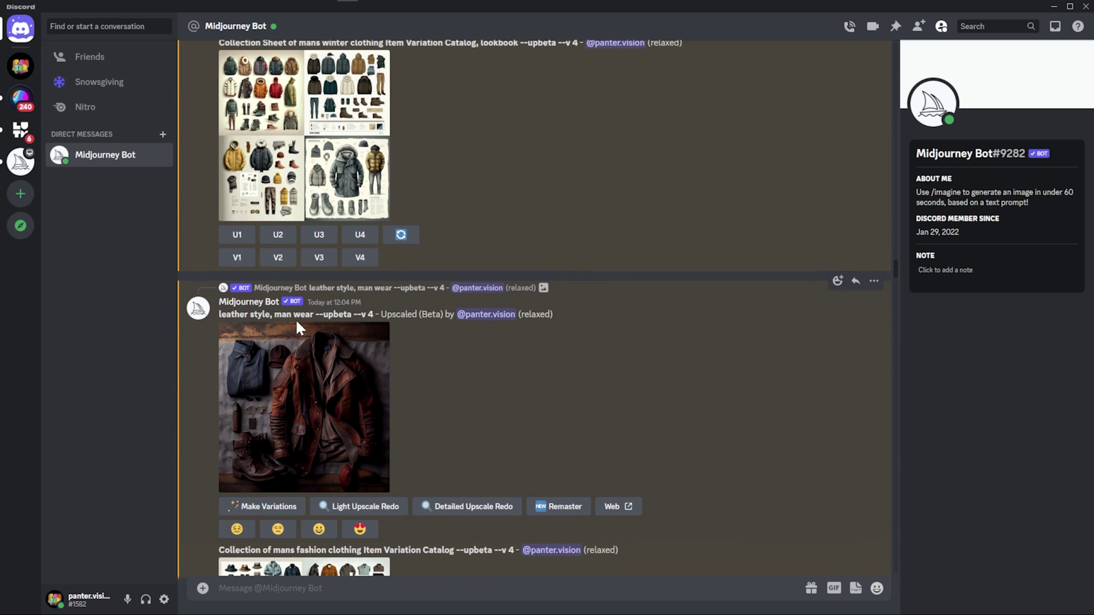
drag(294, 317, 270, 315)
click(314, 318)
scroll(258, 292, up, 2)
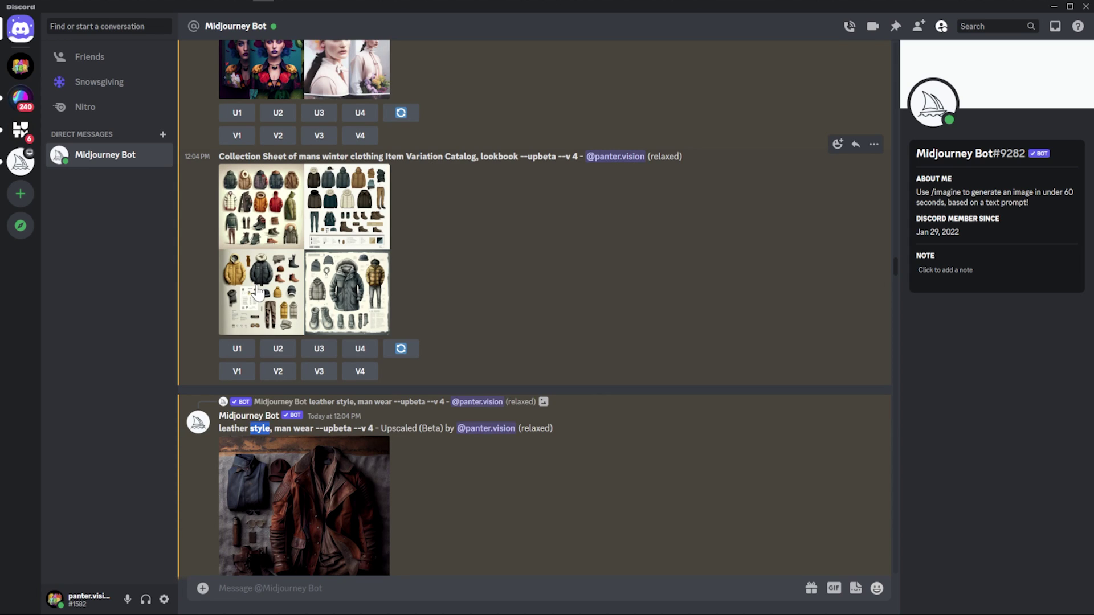
scroll(257, 291, down, 1)
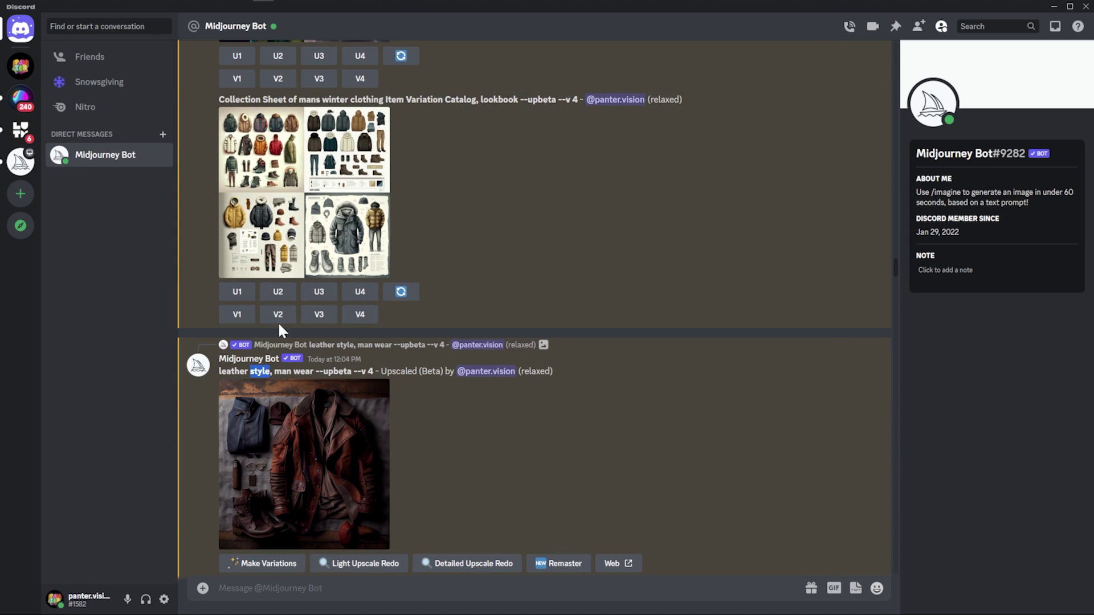
click(324, 457)
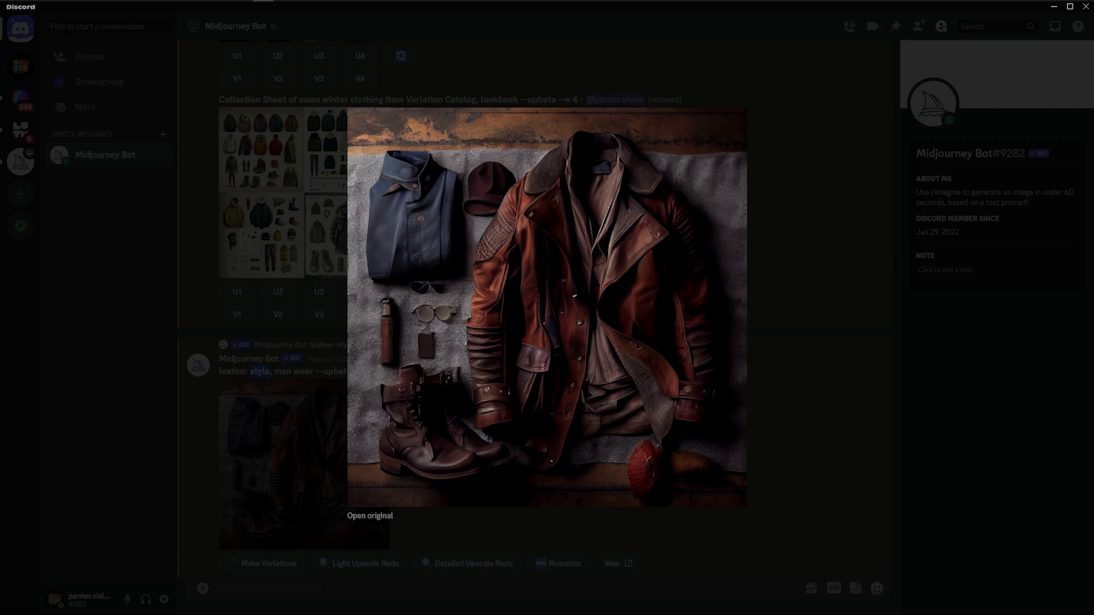
click(938, 330)
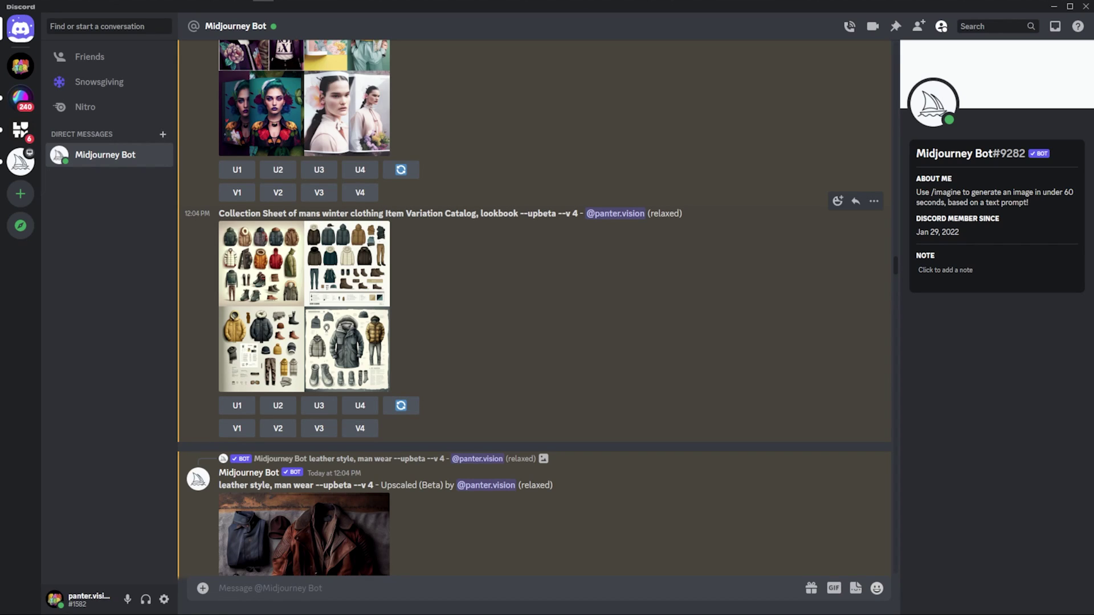
drag(218, 213, 488, 217)
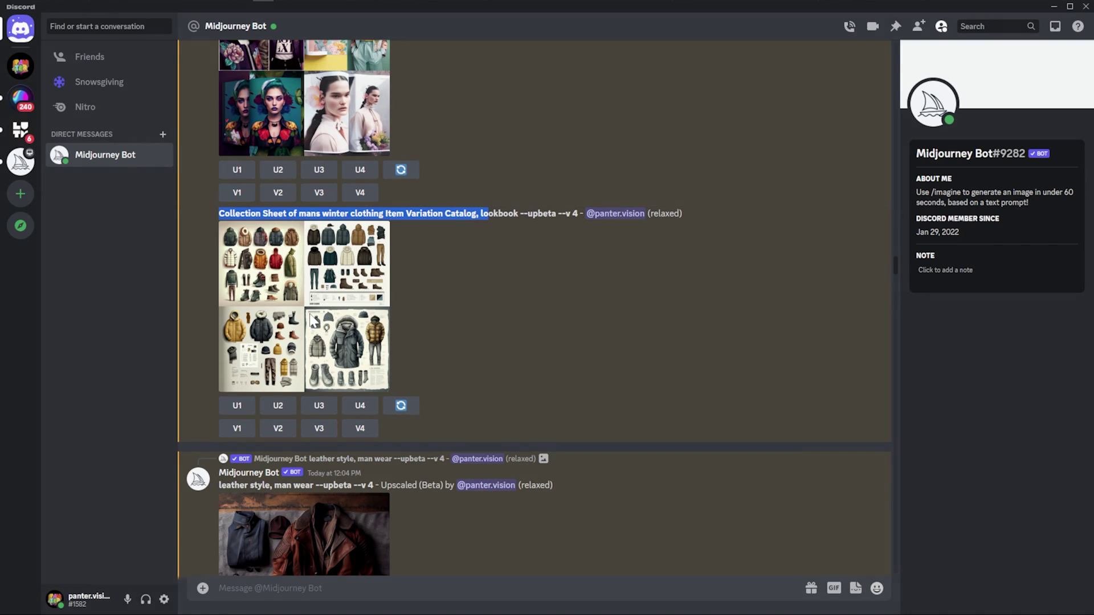
click(312, 321)
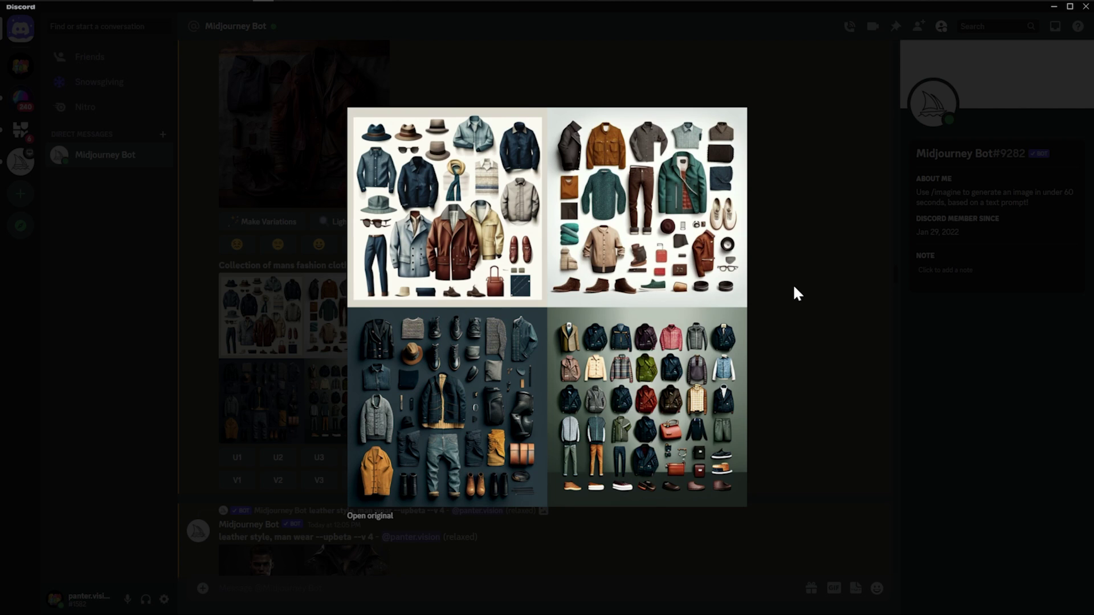
click(801, 317)
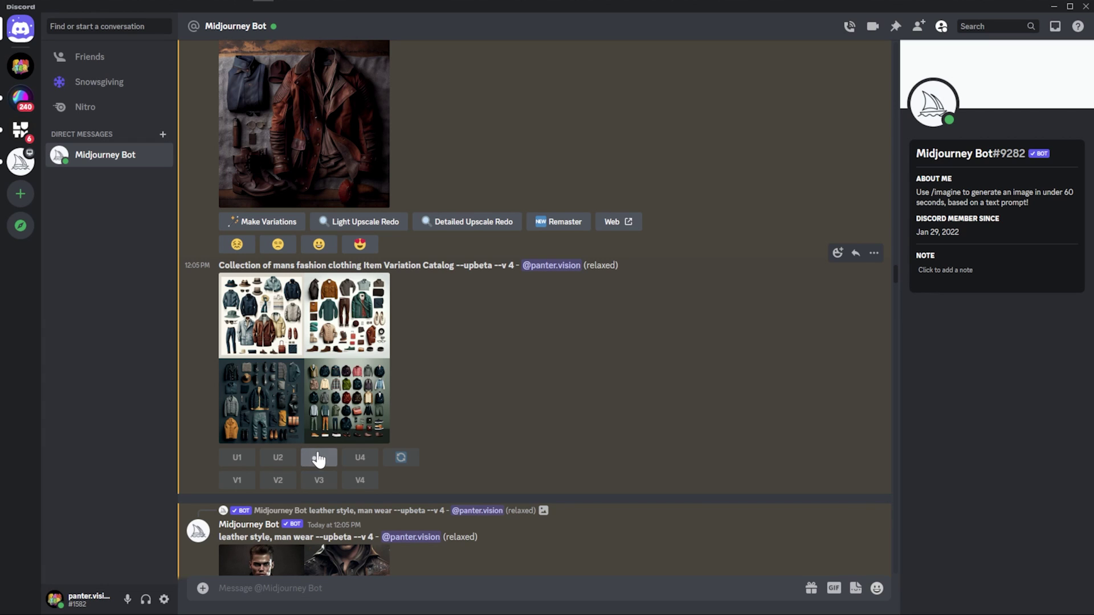
View the leather style image grid enlarged, then close it
scroll(567, 399, down, 4)
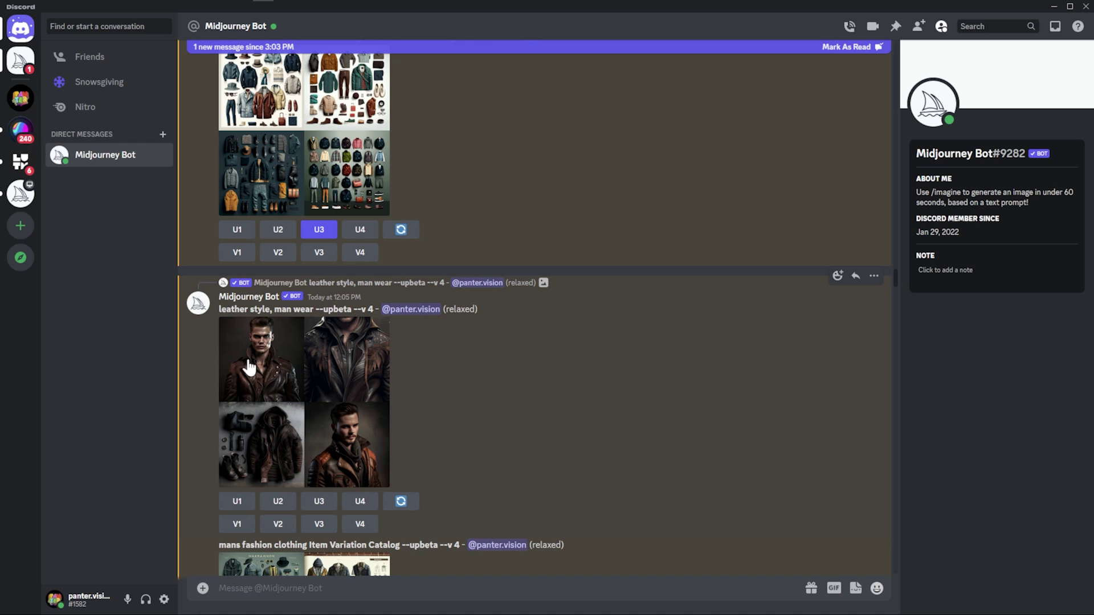
click(288, 373)
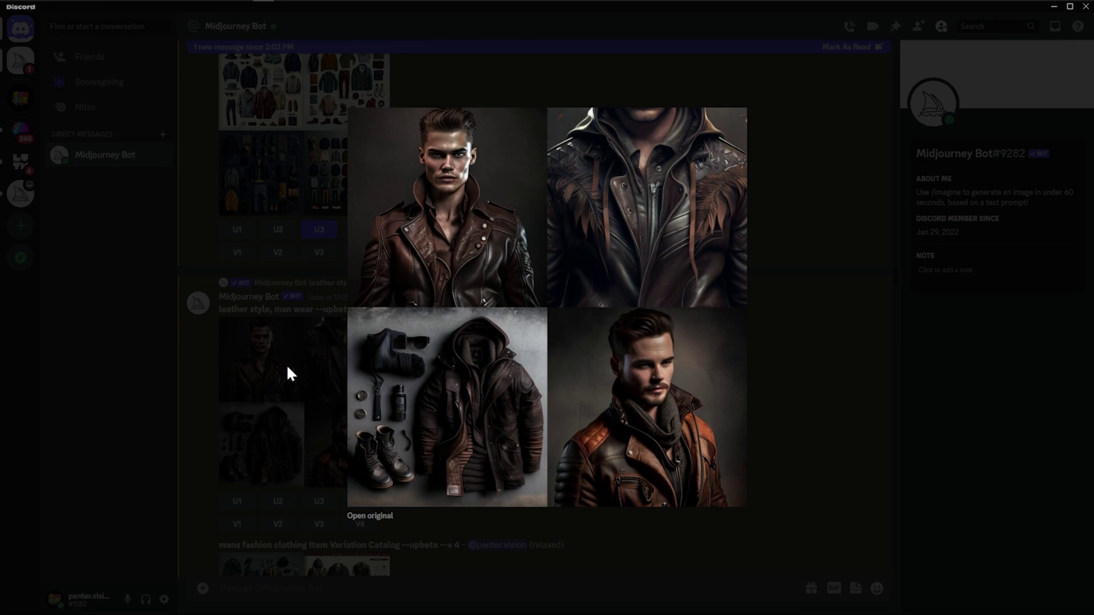
click(764, 391)
Enlarge the 'mans fashion style wear' four-image grid for a closer look
scroll(704, 390, down, 5)
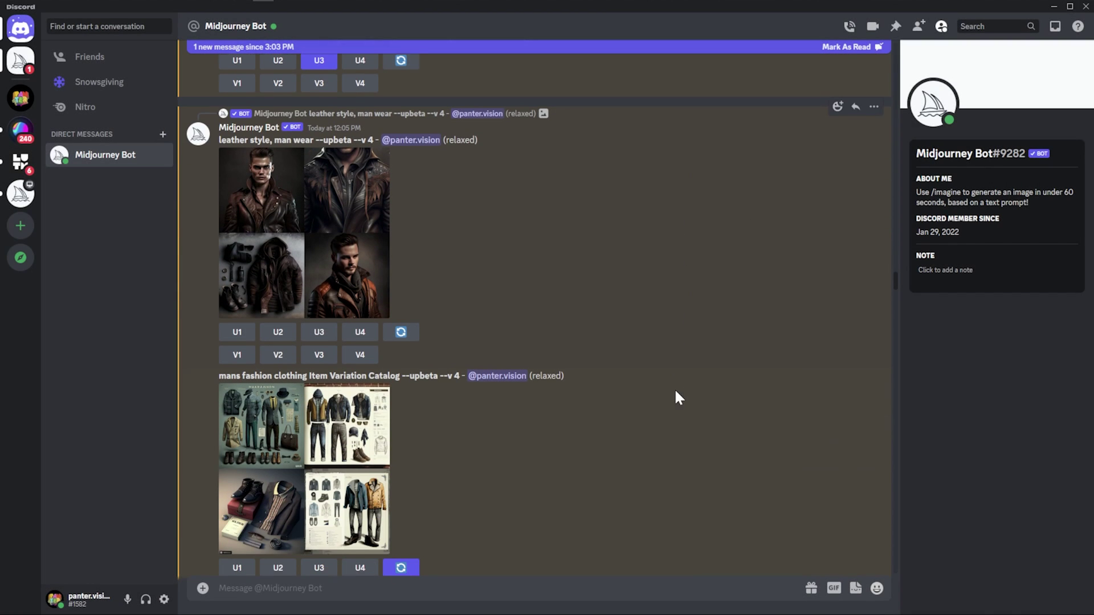
scroll(651, 394, down, 1)
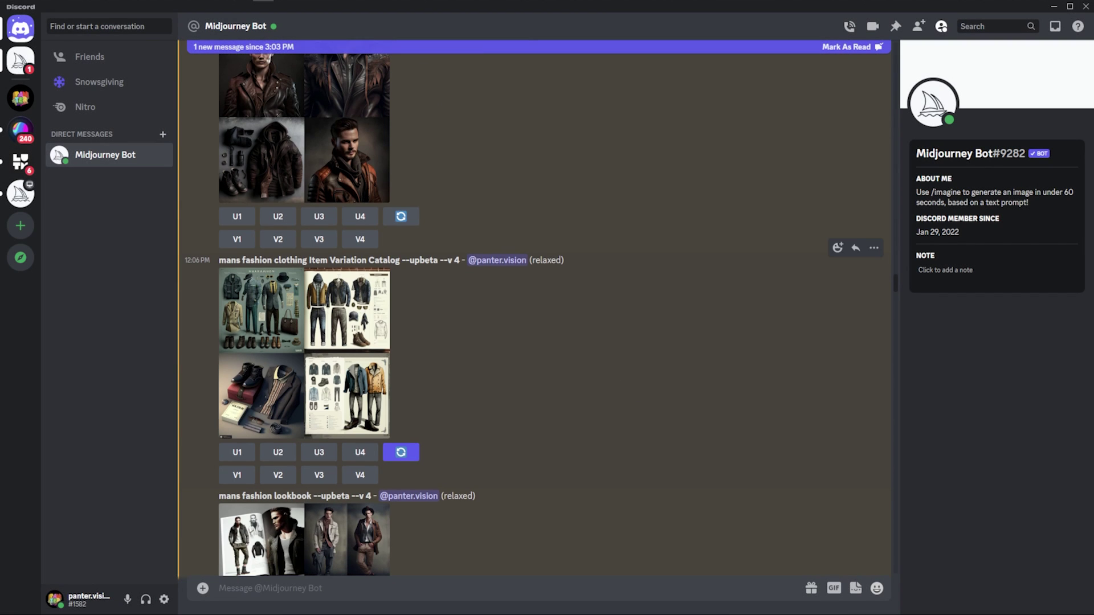
scroll(450, 344, down, 8)
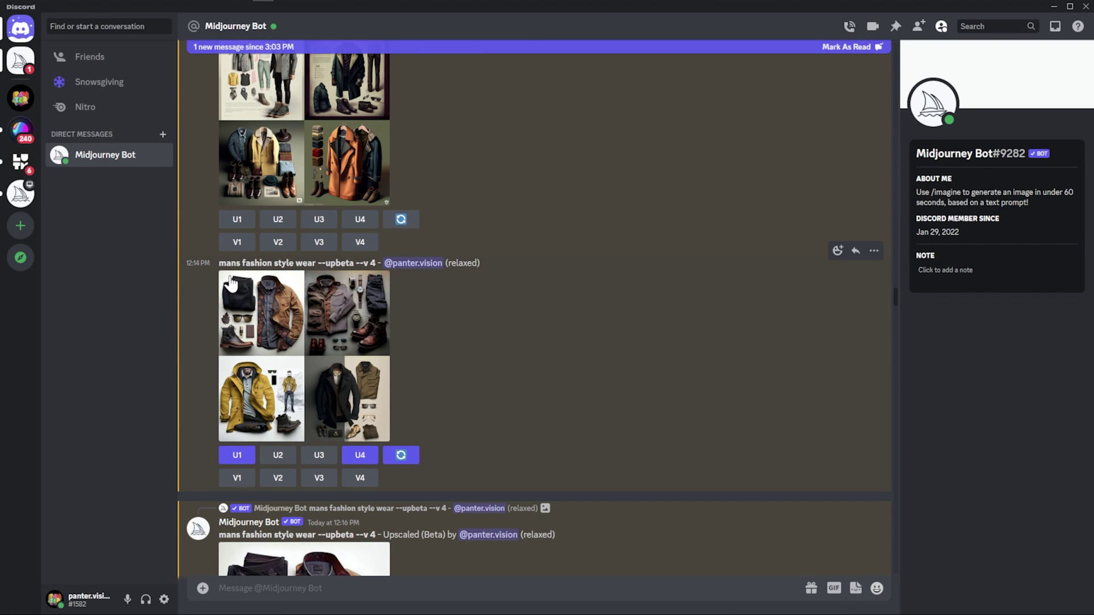
drag(220, 262, 321, 264)
click(471, 311)
click(310, 357)
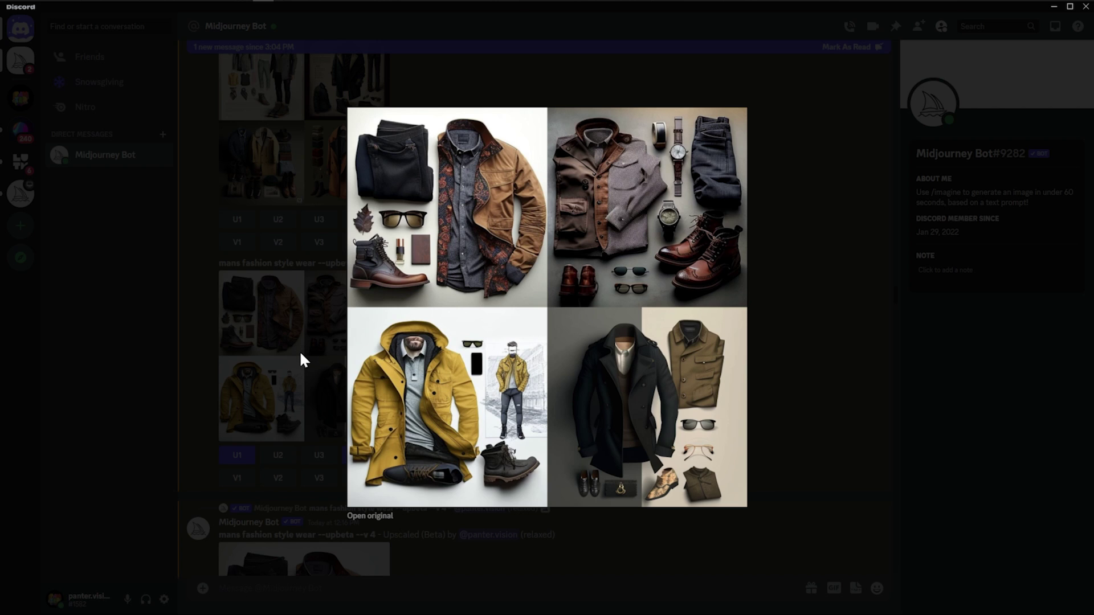
click(300, 359)
View the upscaled jacket outfit and dark coat outfit images at full size
scroll(300, 359, down, 3)
click(307, 457)
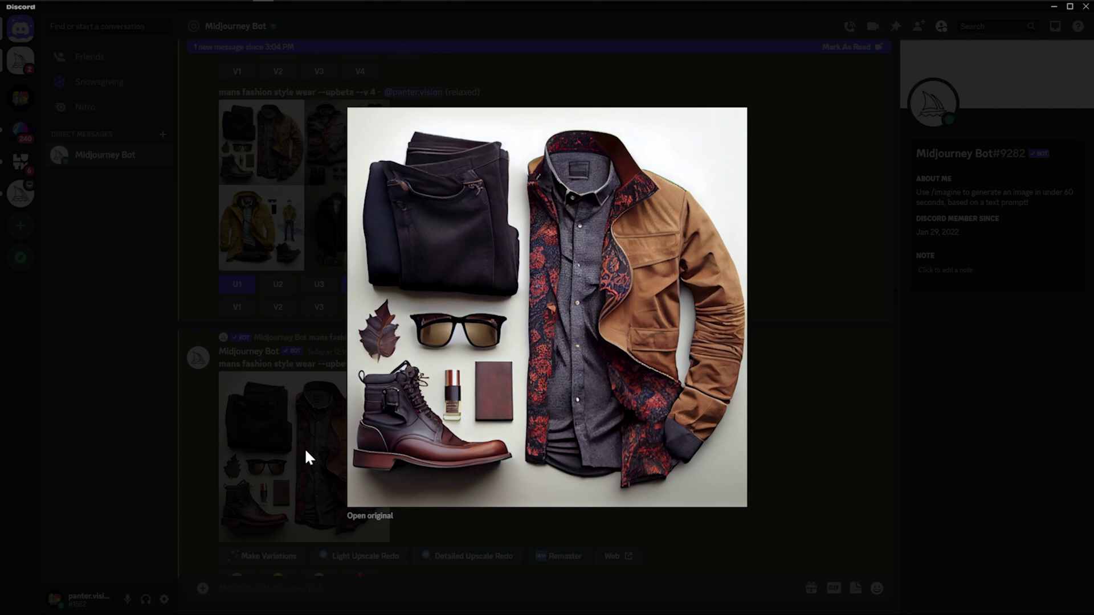
click(278, 436)
scroll(278, 436, down, 5)
click(330, 405)
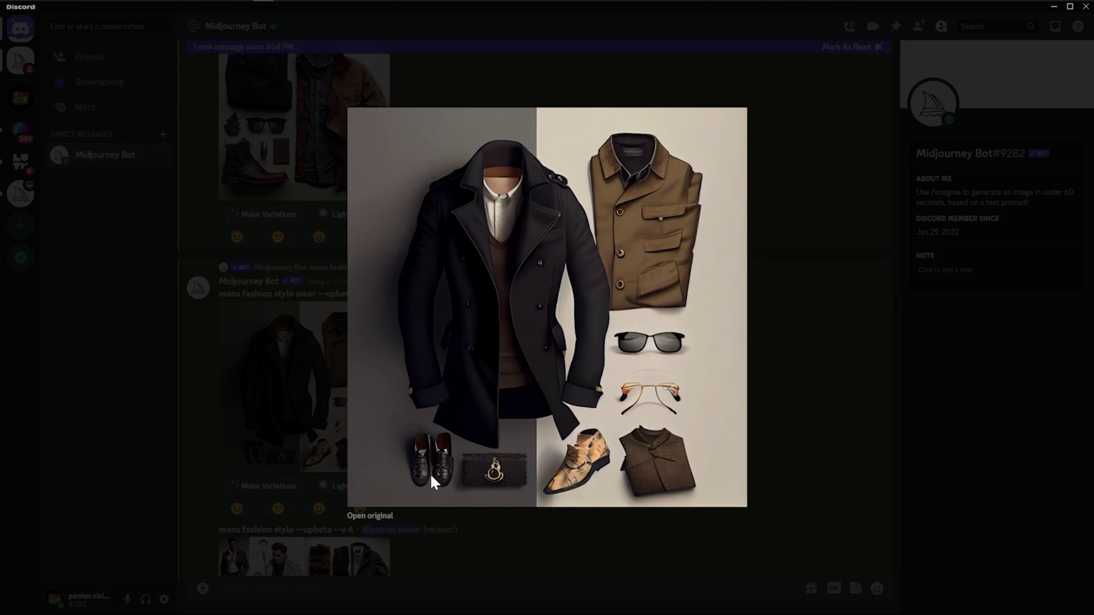
click(251, 455)
Look through the upscaled brown blazer, orange jacket and floral shirt with grey suit outfits
scroll(634, 467, down, 4)
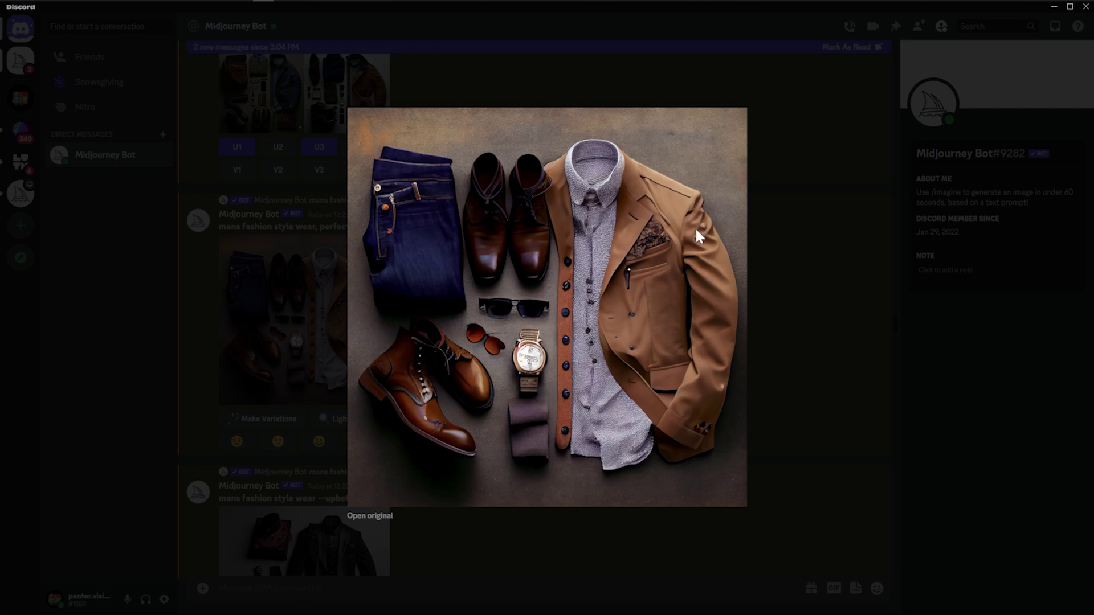
click(829, 482)
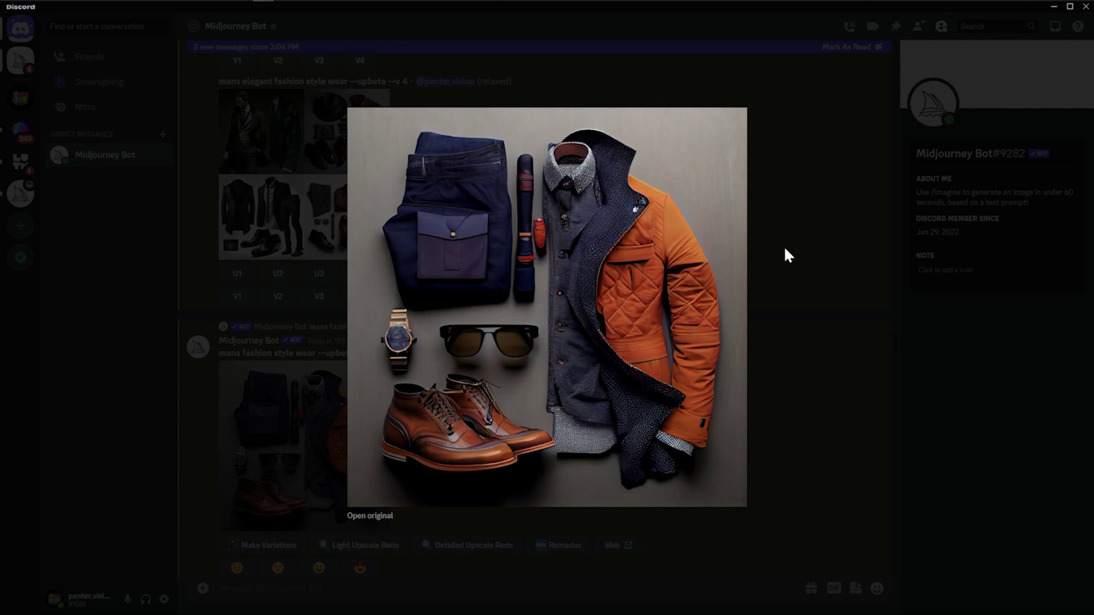
click(785, 249)
scroll(655, 325, down, 8)
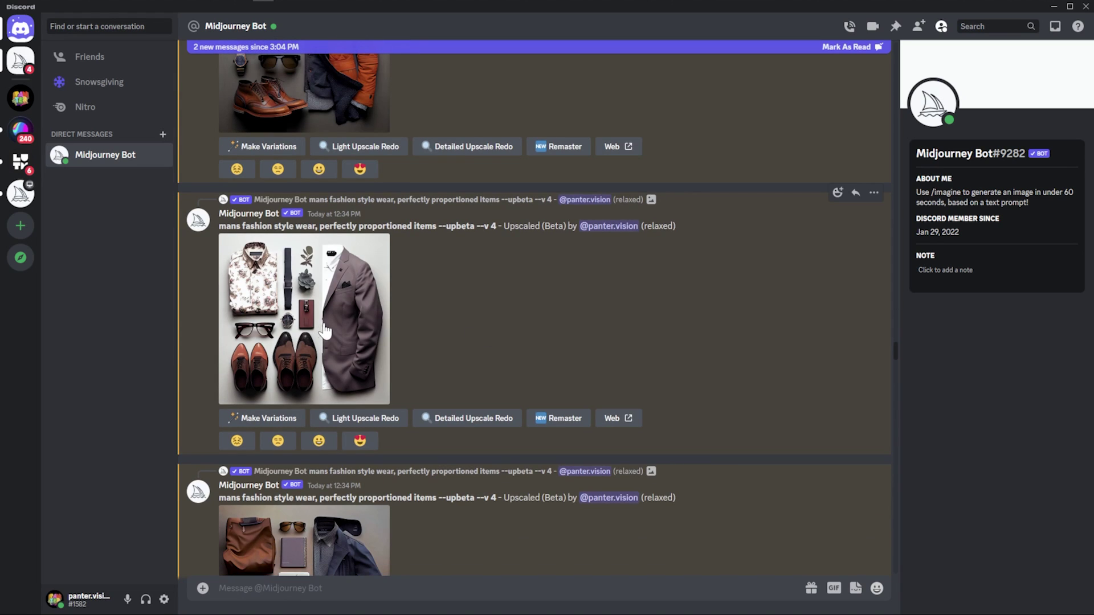
click(361, 318)
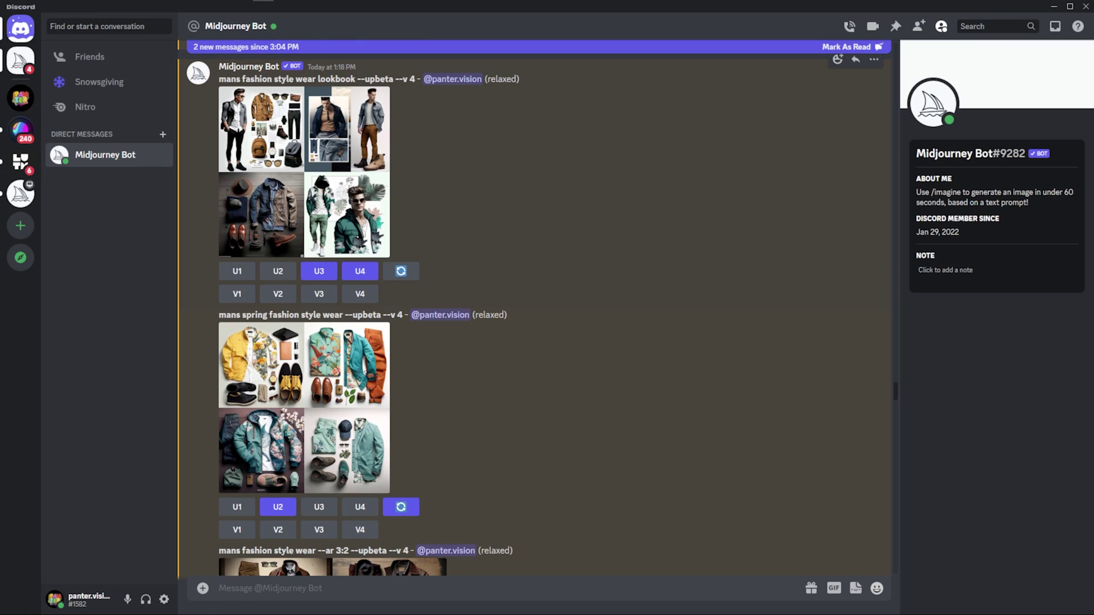
Enlarge the lookbook image grid, then close the viewer
drag(218, 79, 302, 79)
click(331, 155)
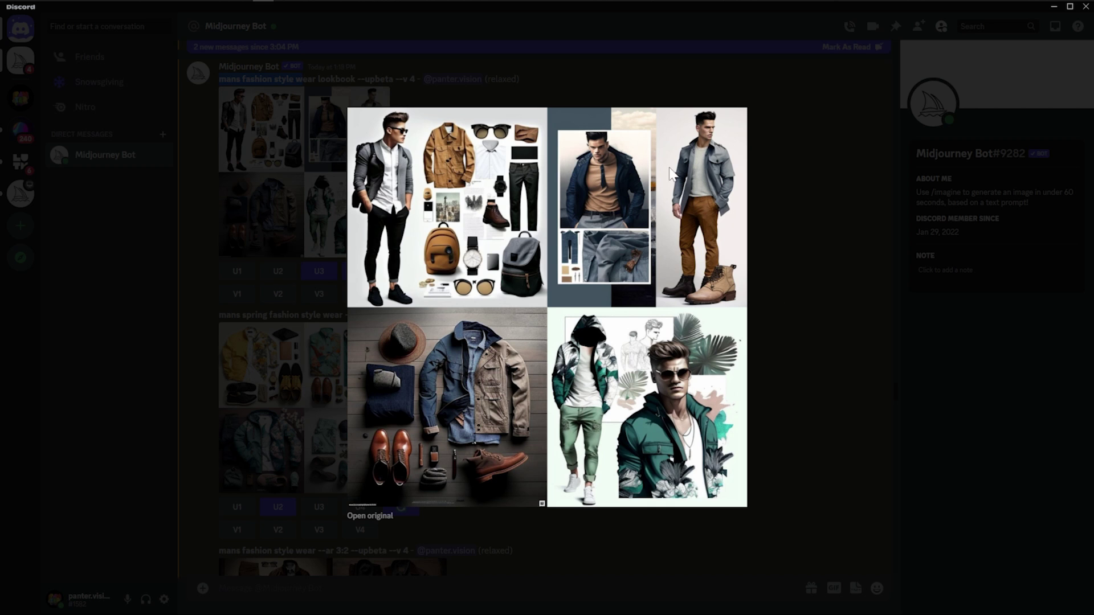
click(771, 285)
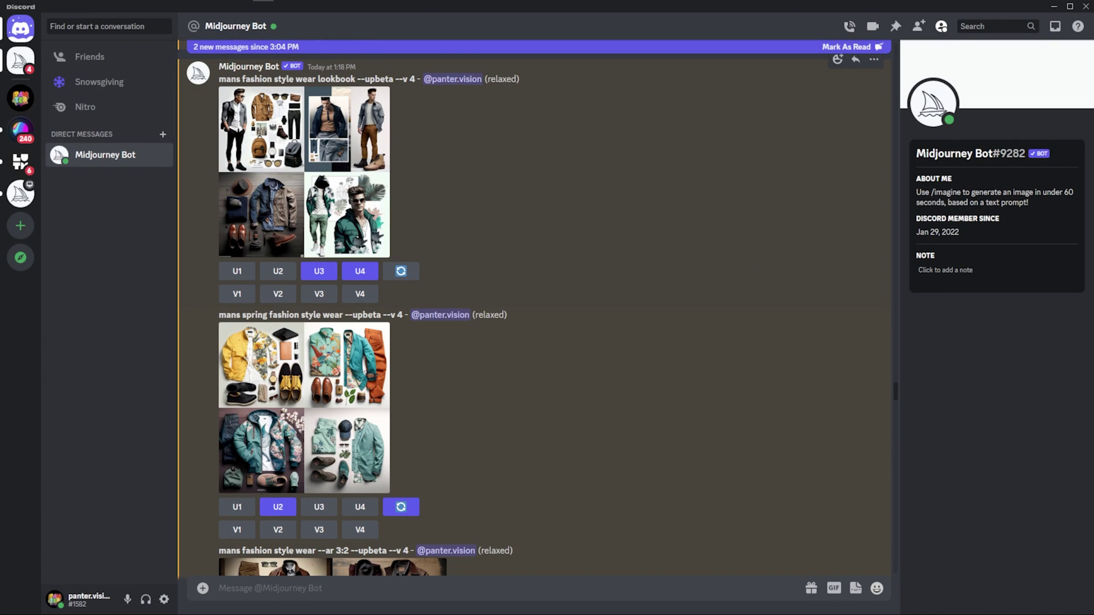
scroll(502, 229, down, 2)
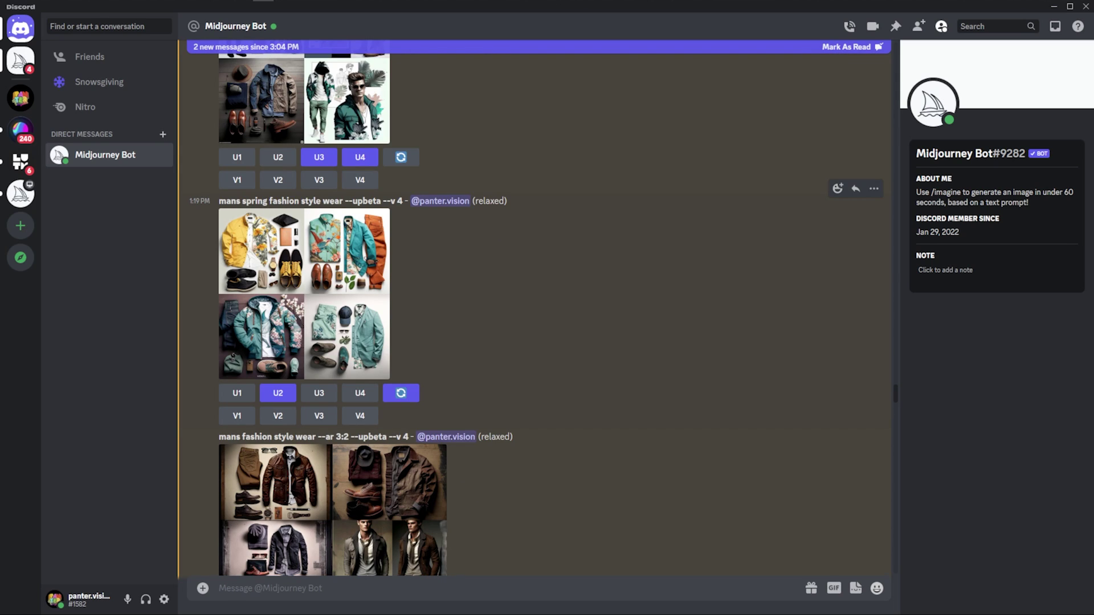
click(325, 272)
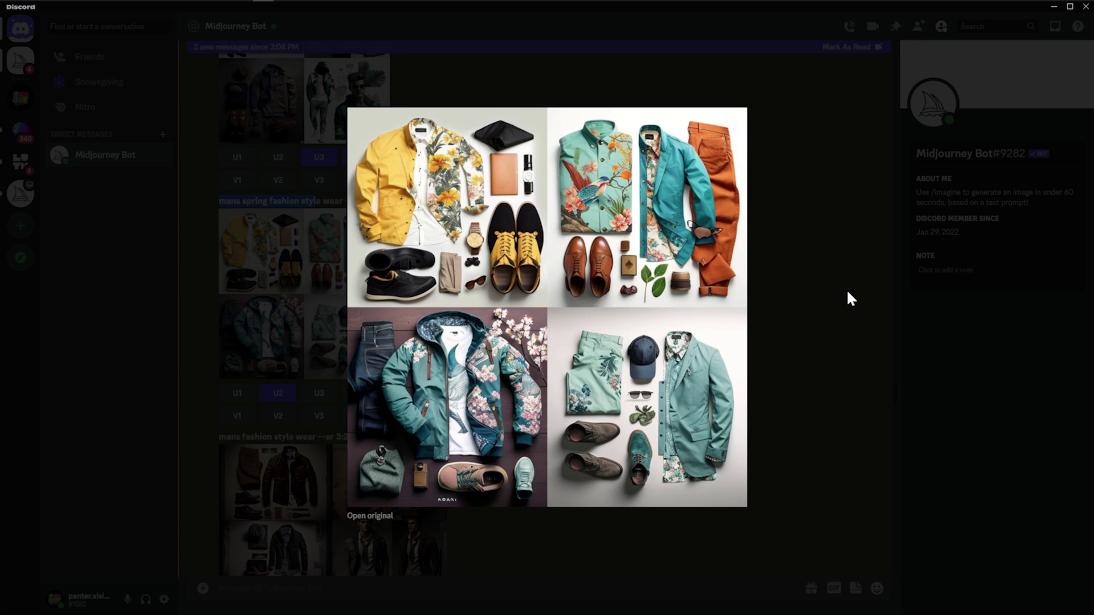
click(846, 289)
scroll(512, 285, down, 5)
click(267, 310)
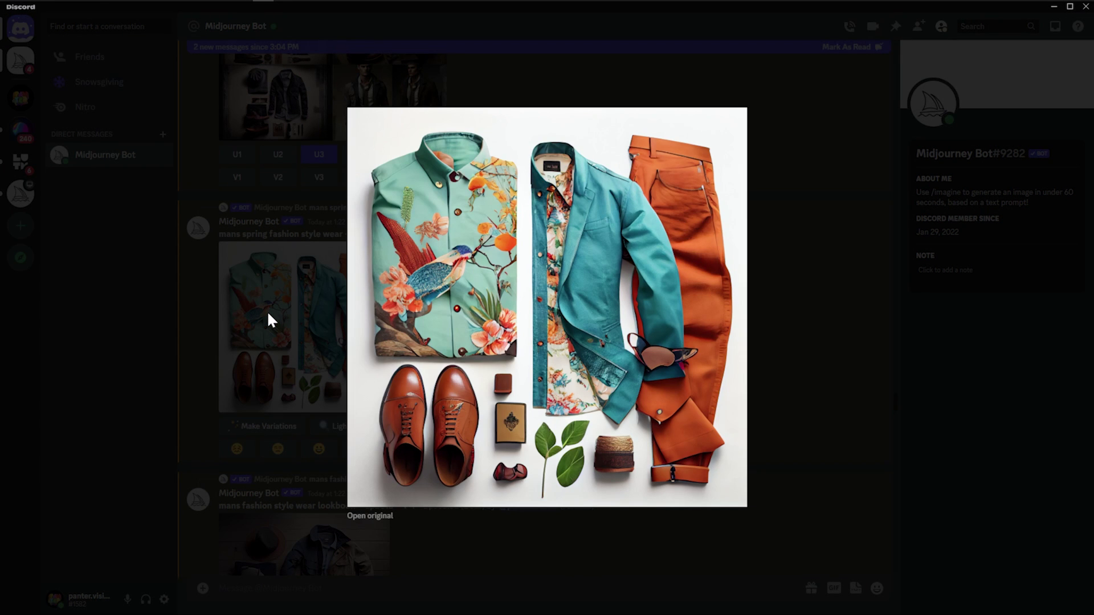
click(267, 310)
scroll(327, 371, down, 4)
click(327, 371)
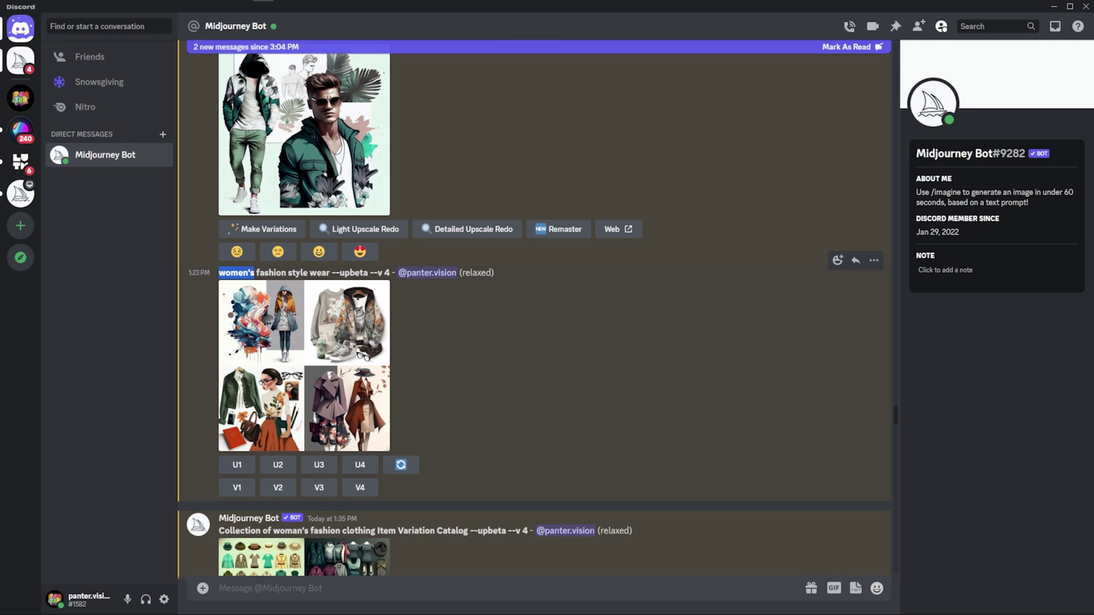
click(286, 336)
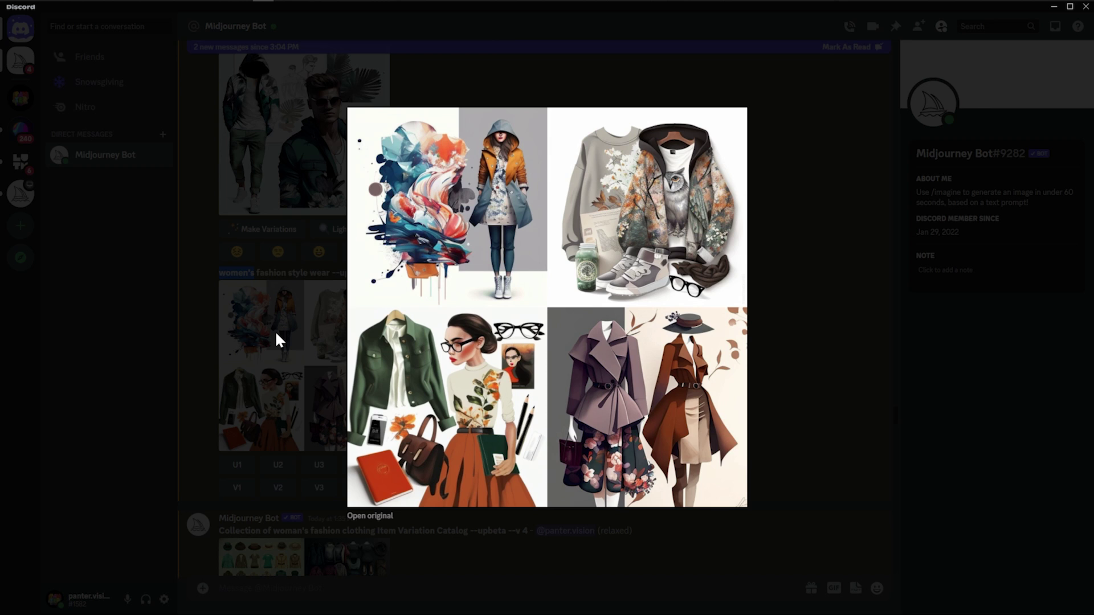
click(237, 327)
scroll(210, 295, down, 5)
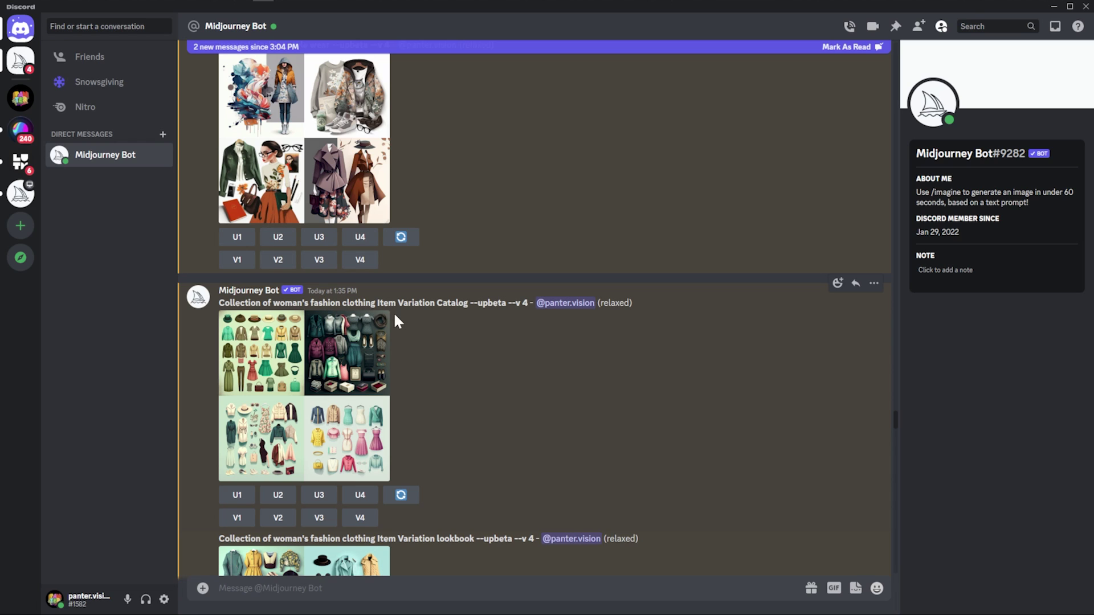
click(354, 352)
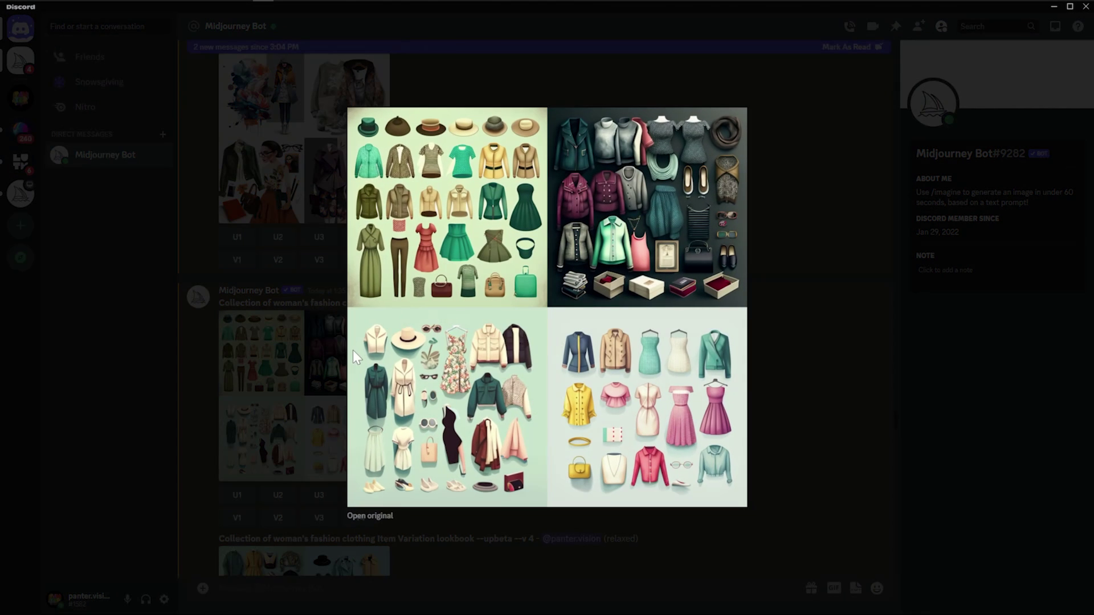
click(309, 335)
scroll(440, 338, down, 2)
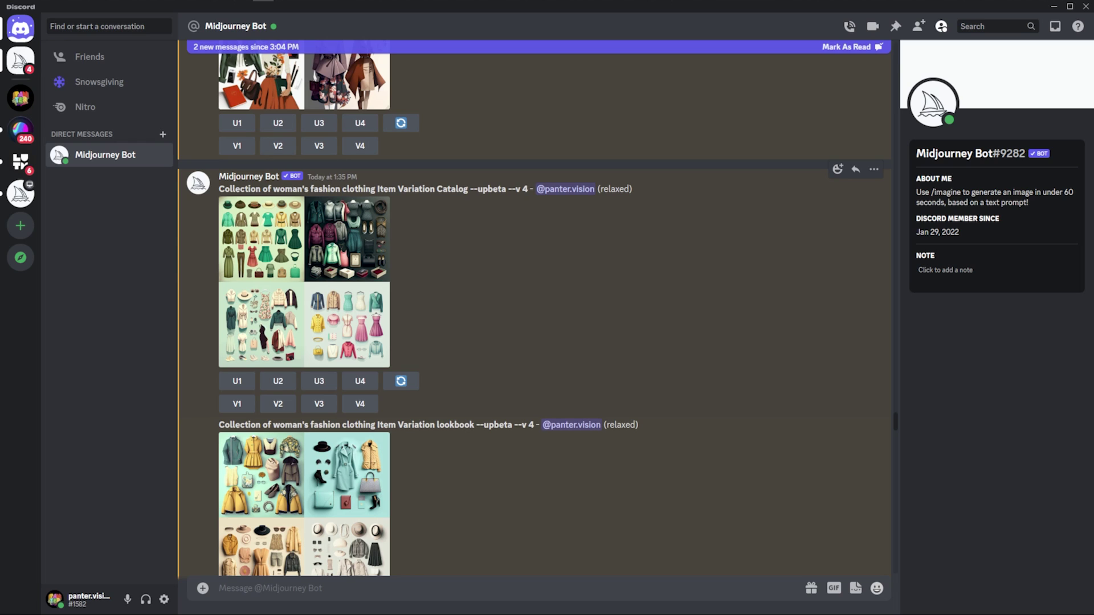
double_click(452, 188)
scroll(451, 319, down, 2)
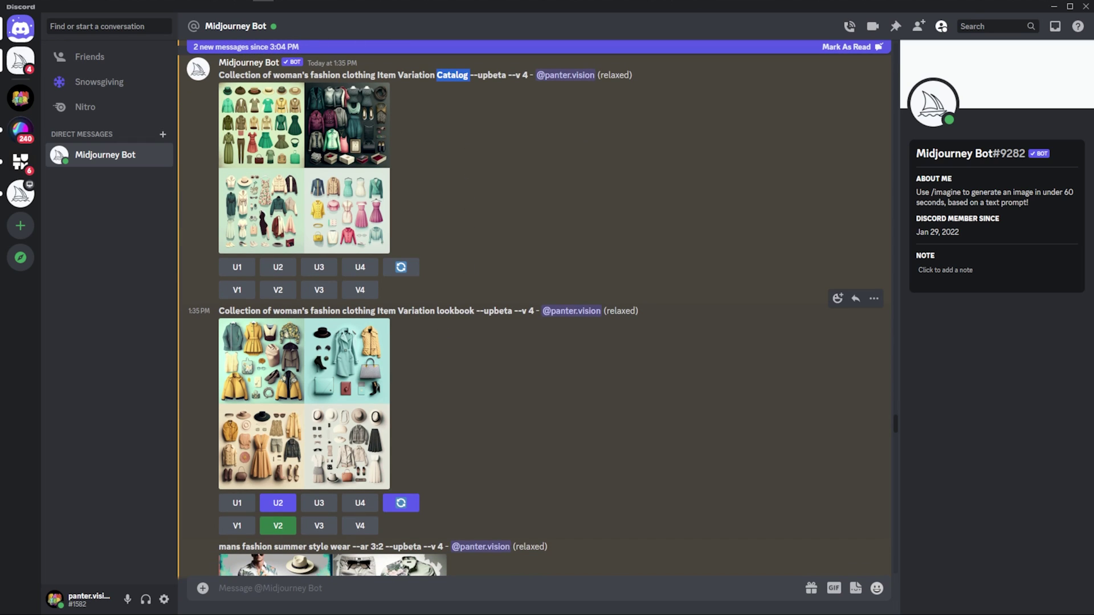
double_click(453, 311)
click(323, 376)
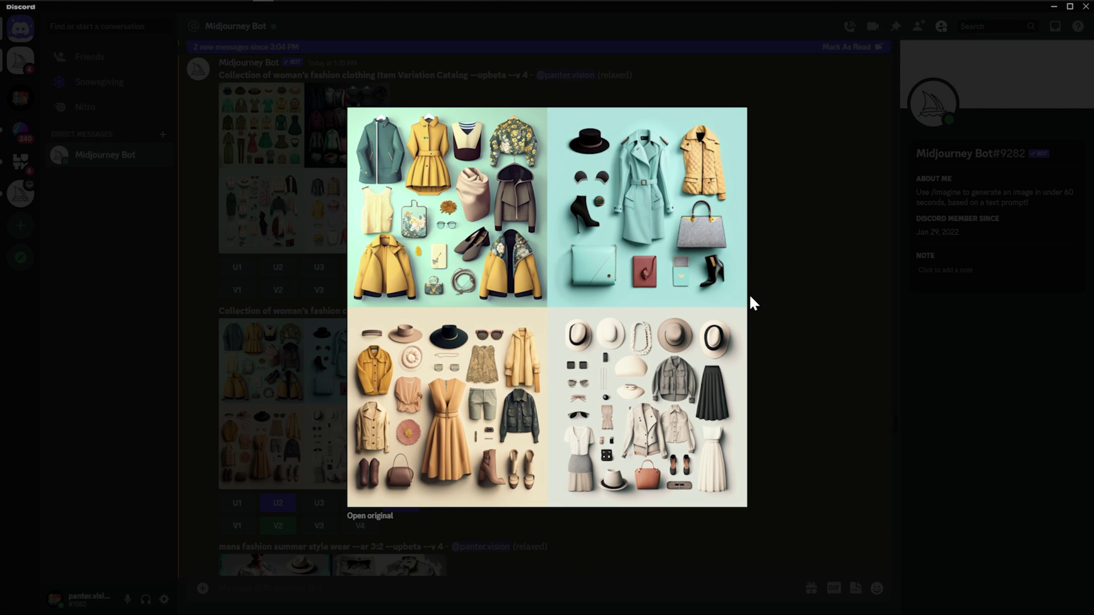
click(766, 290)
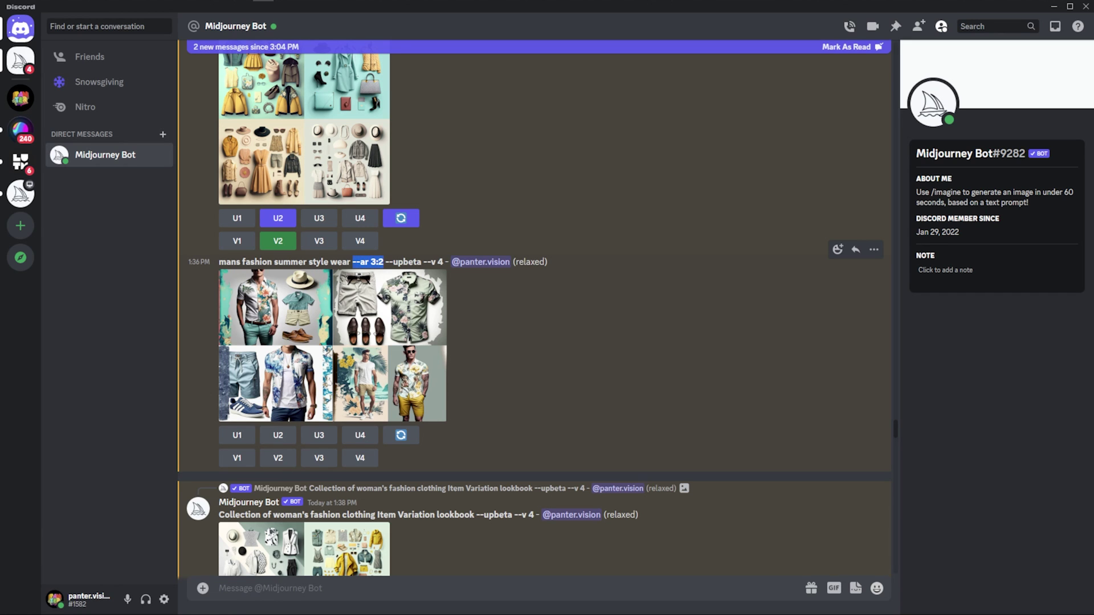
click(383, 361)
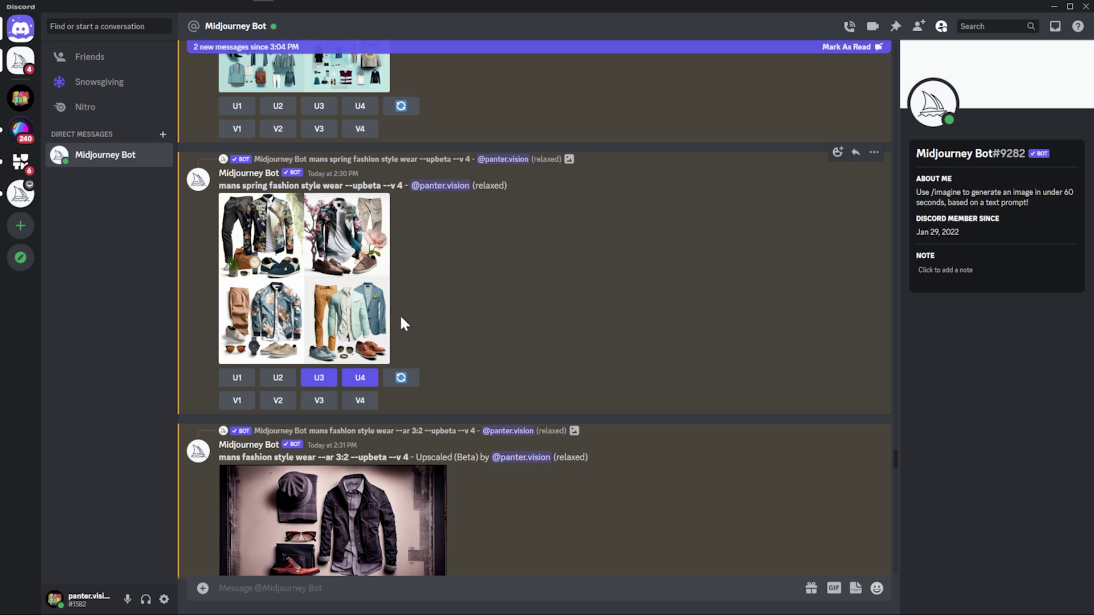
click(341, 270)
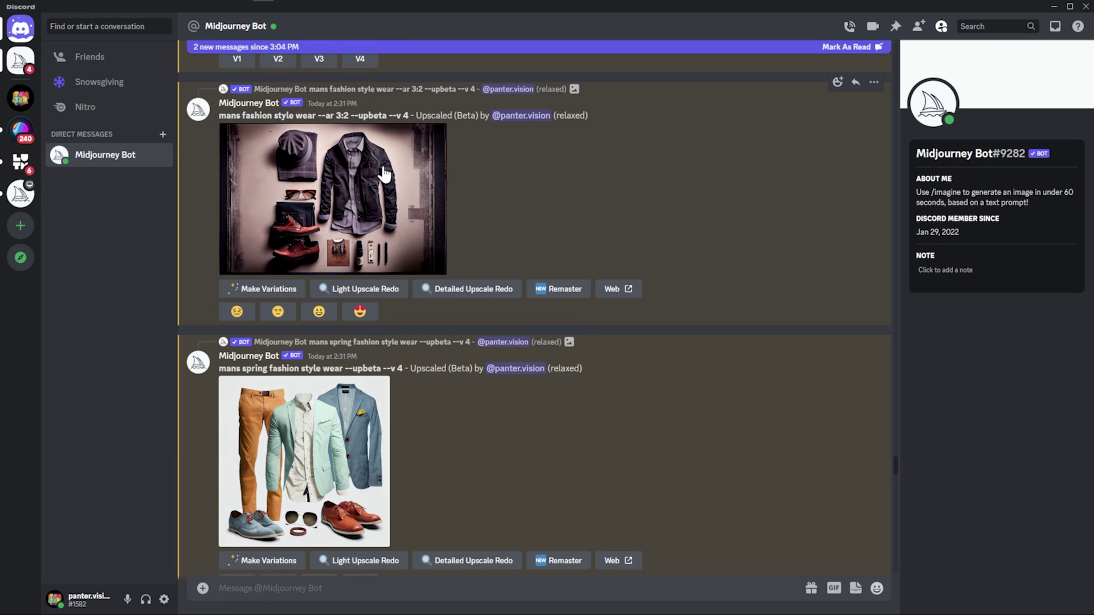
click(444, 194)
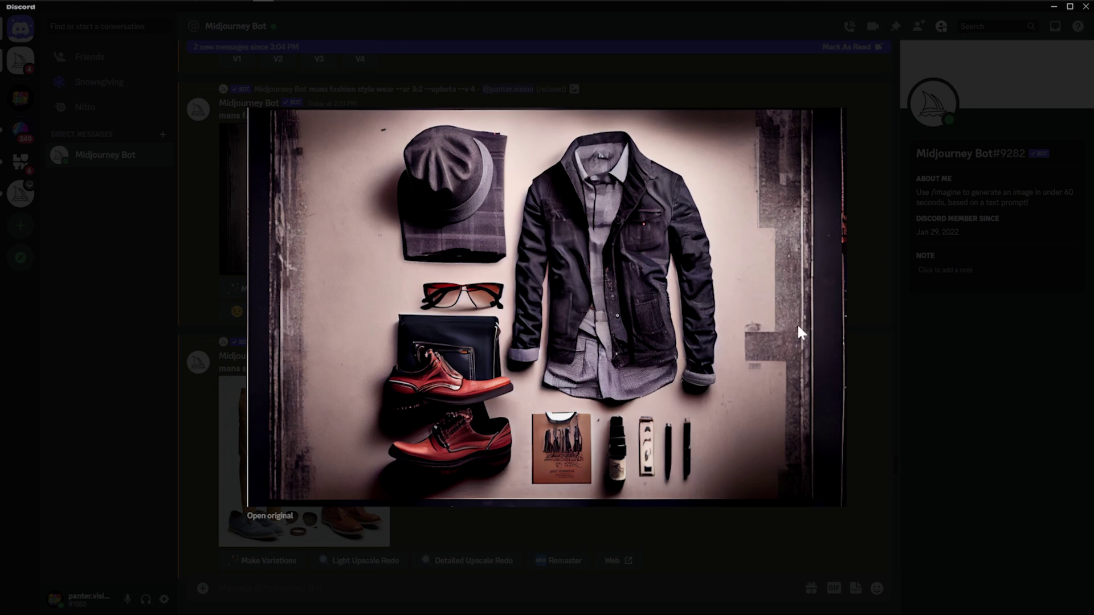
click(904, 320)
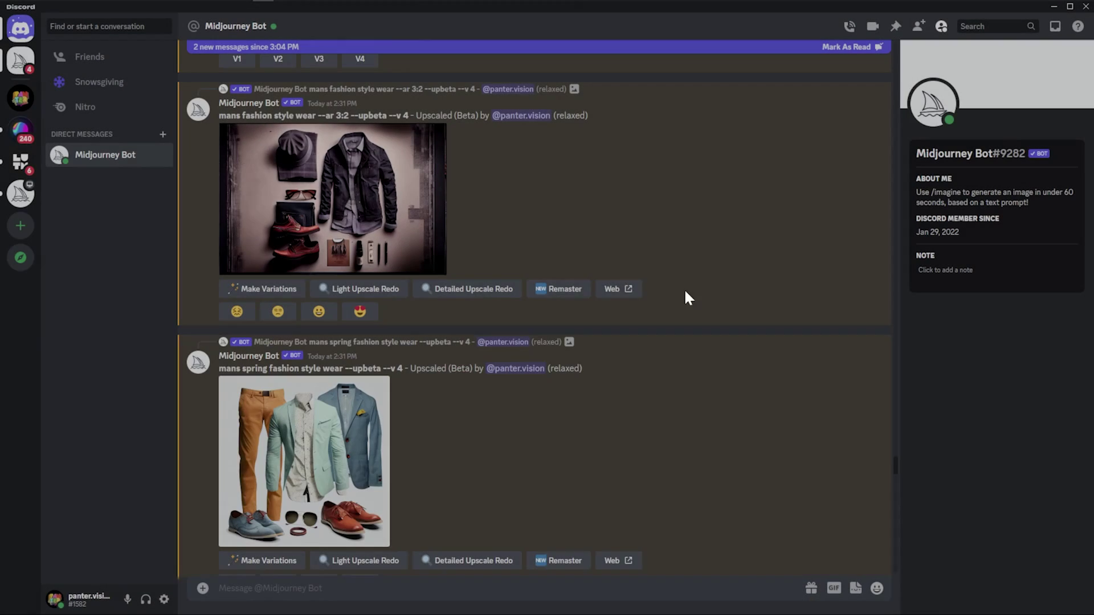
scroll(684, 298, down, 3)
click(382, 313)
click(763, 315)
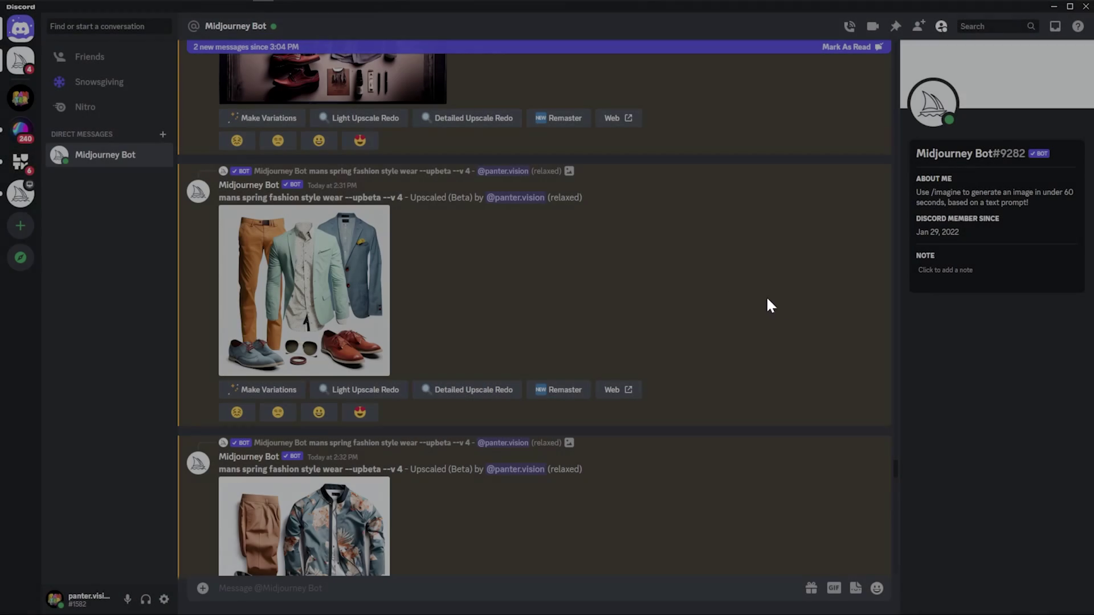
scroll(507, 275, down, 5)
click(333, 292)
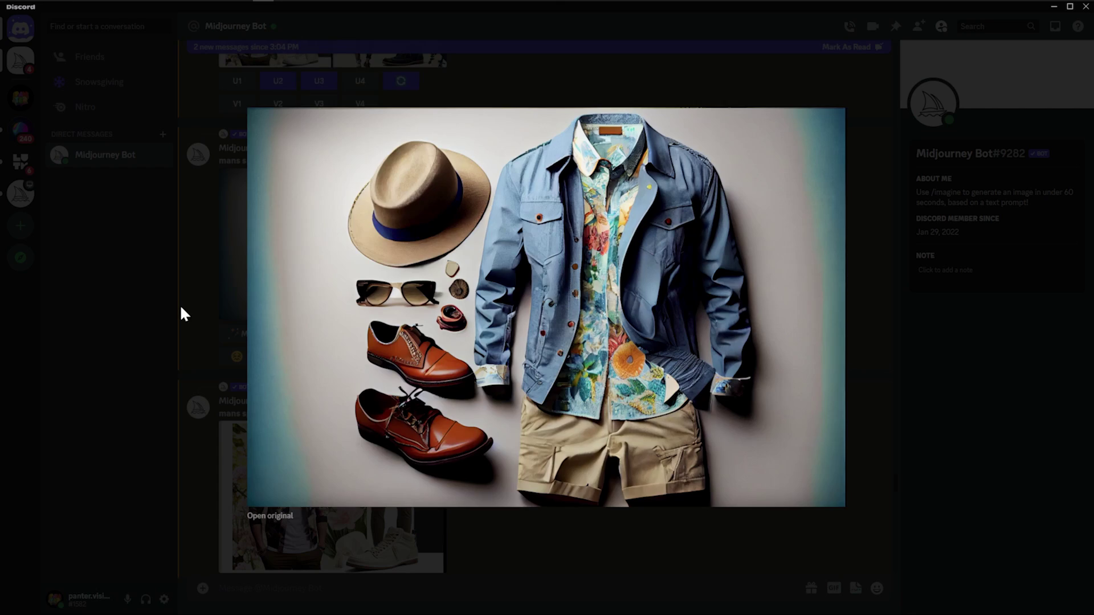
click(179, 308)
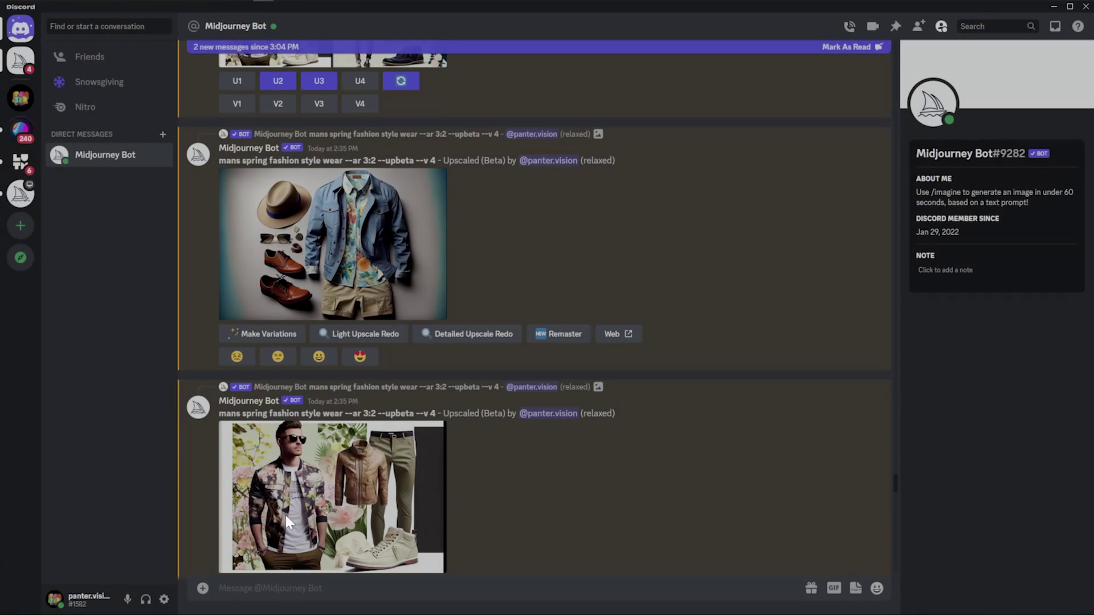
click(353, 512)
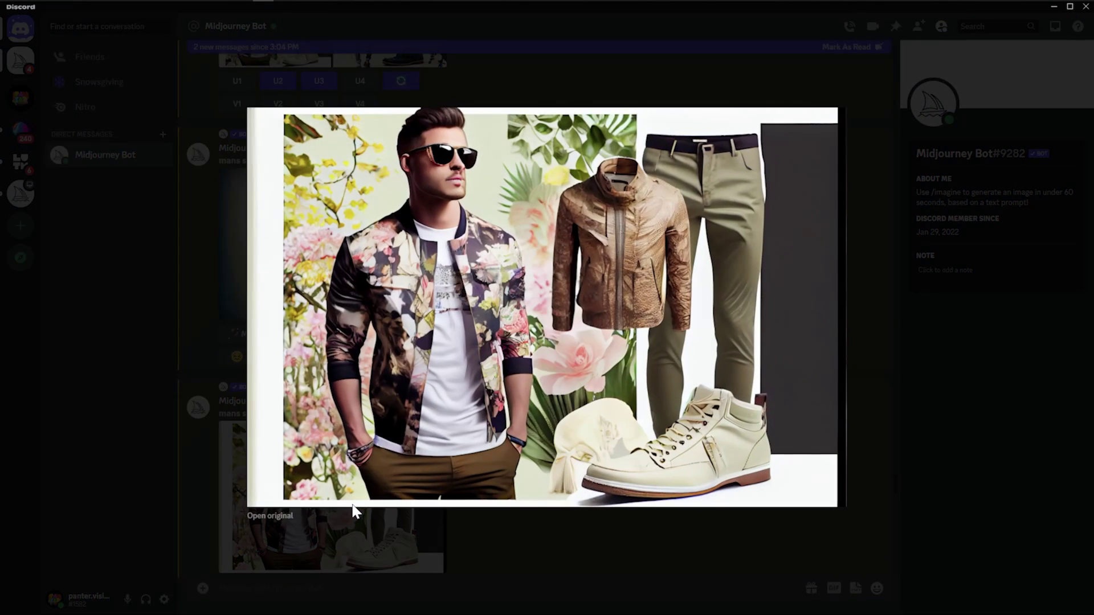
click(914, 350)
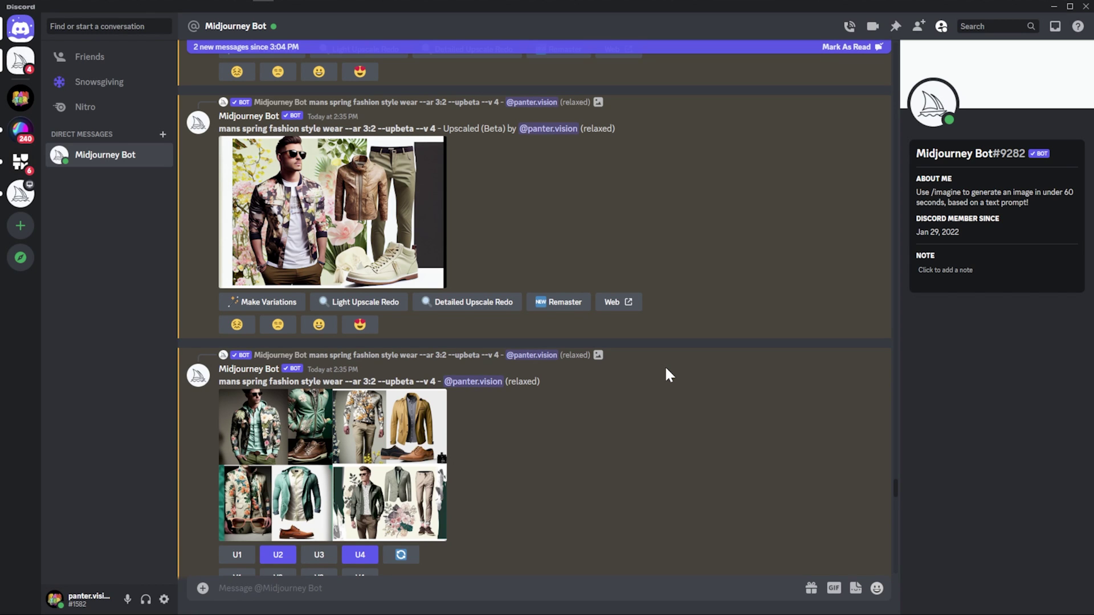
View the 'moodboard of mans spring fashion style' grid enlarged, then close it
scroll(665, 364, down, 5)
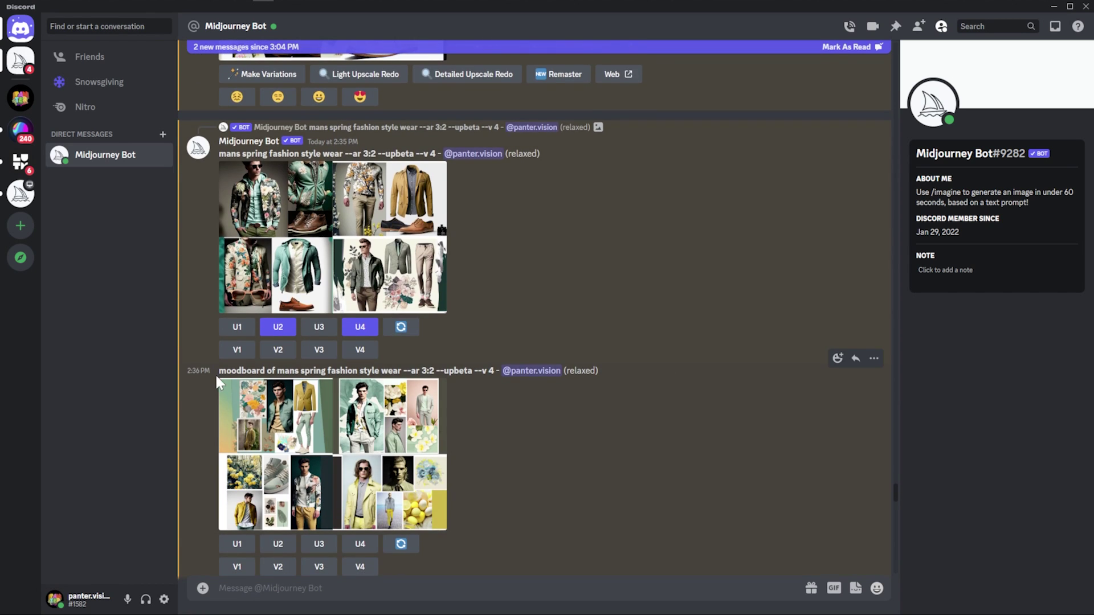
drag(218, 370, 381, 371)
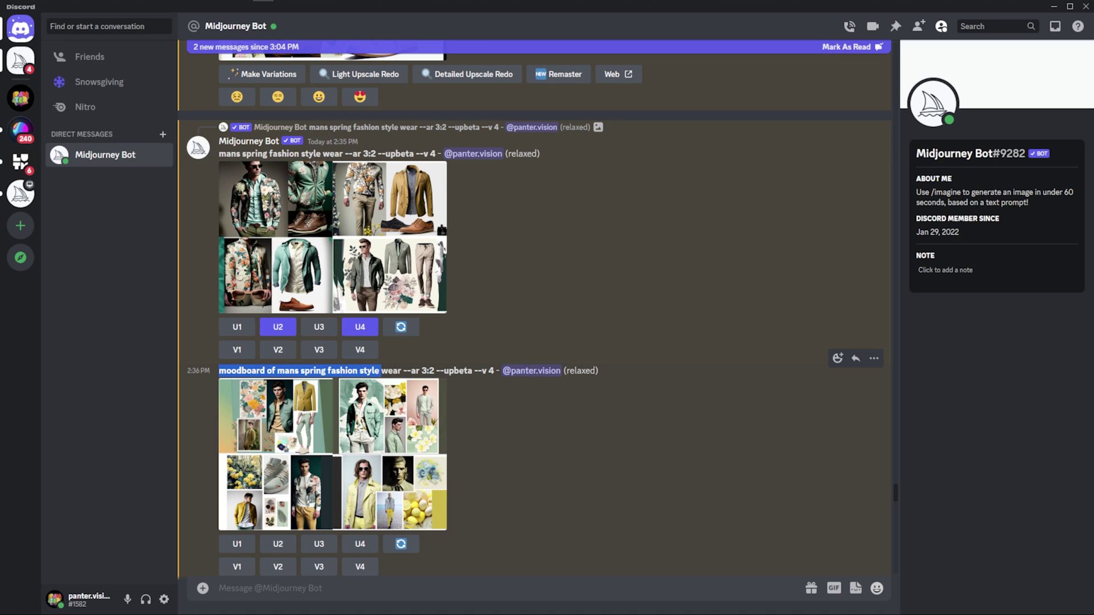
click(393, 447)
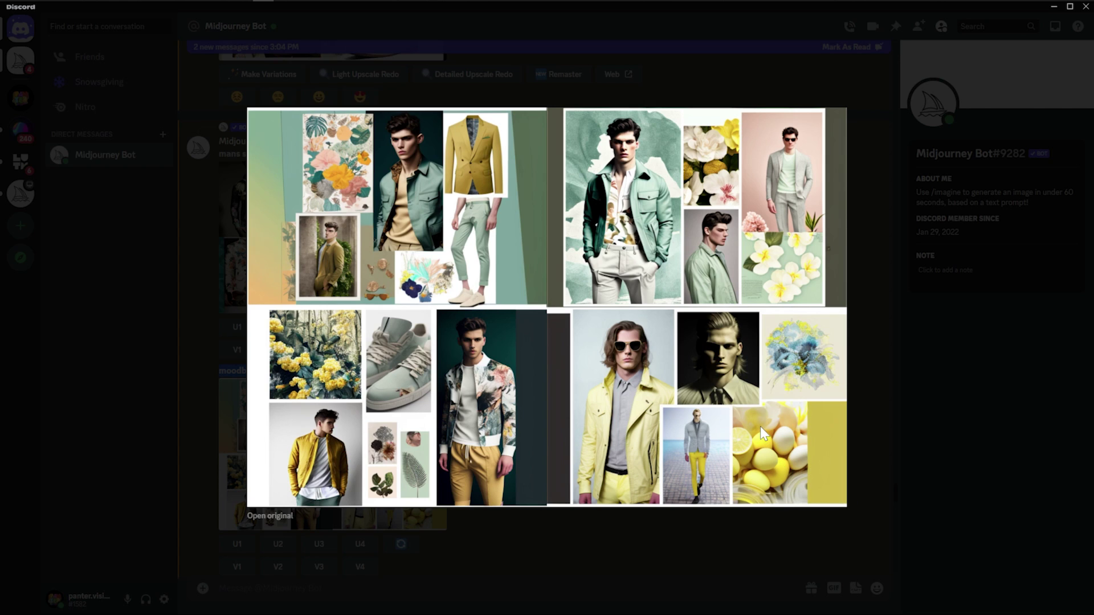
click(877, 377)
Look at two spring fashion upscales at full size, closing the viewer after each
scroll(492, 374, down, 1)
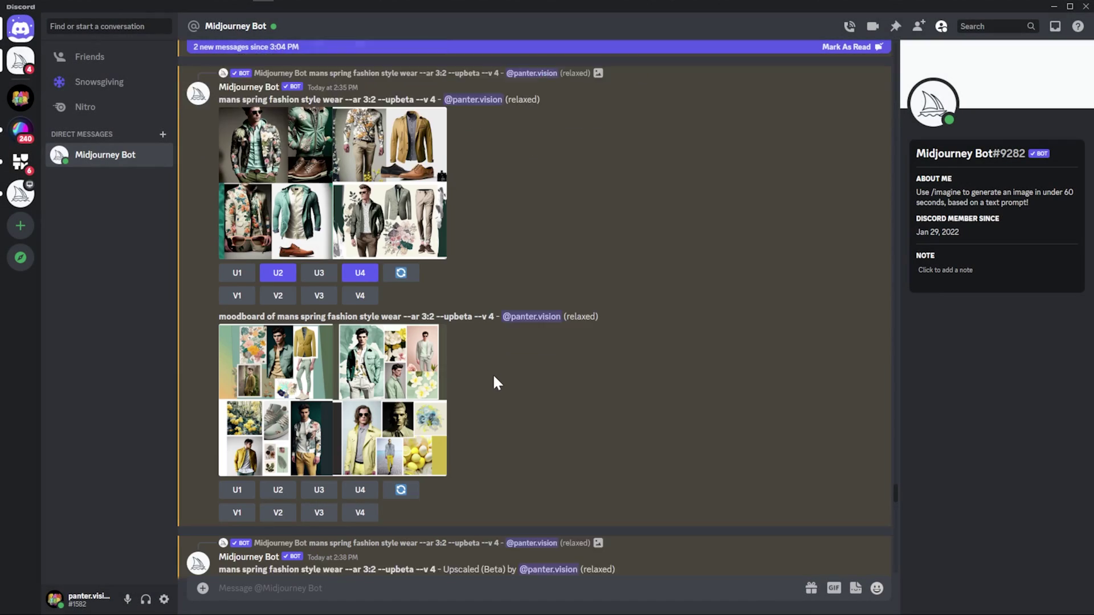
scroll(494, 380, down, 4)
click(330, 398)
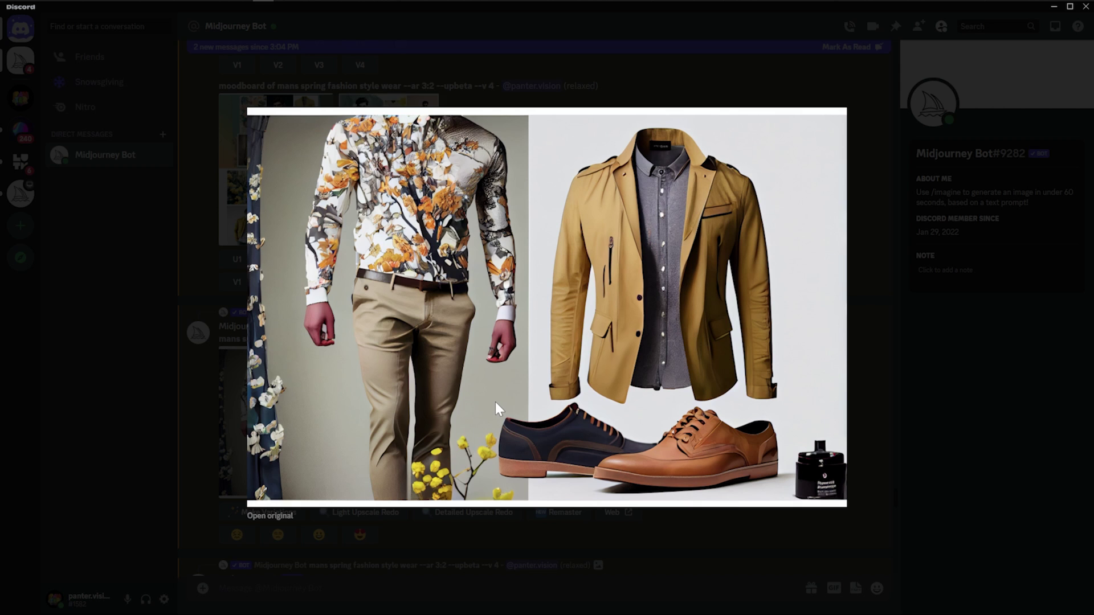
click(878, 406)
scroll(470, 376, down, 1)
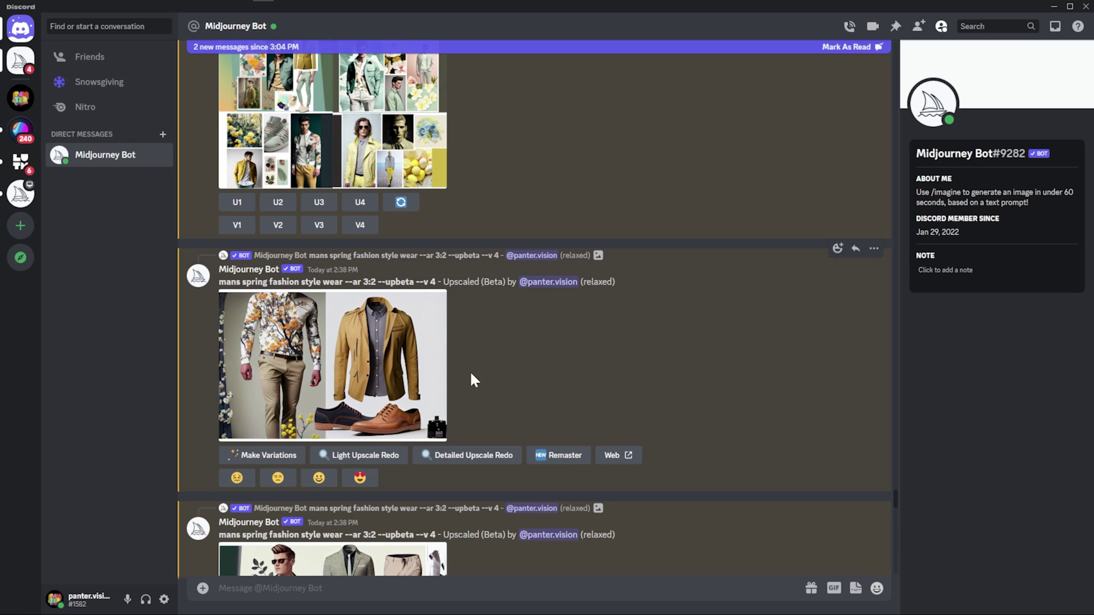
scroll(348, 289, down, 2)
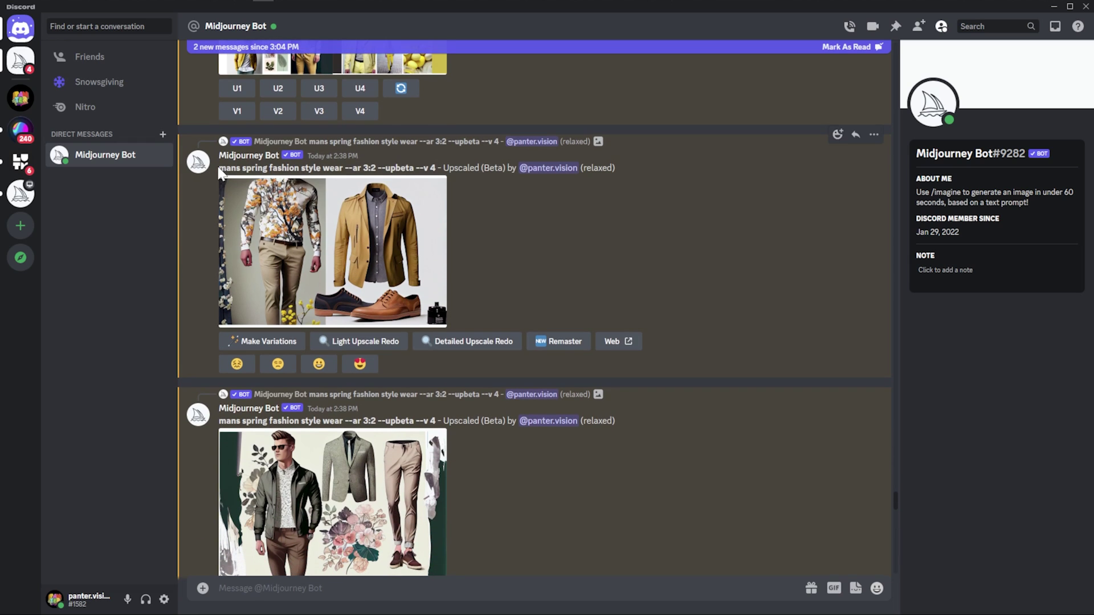
drag(218, 168, 240, 168)
click(353, 450)
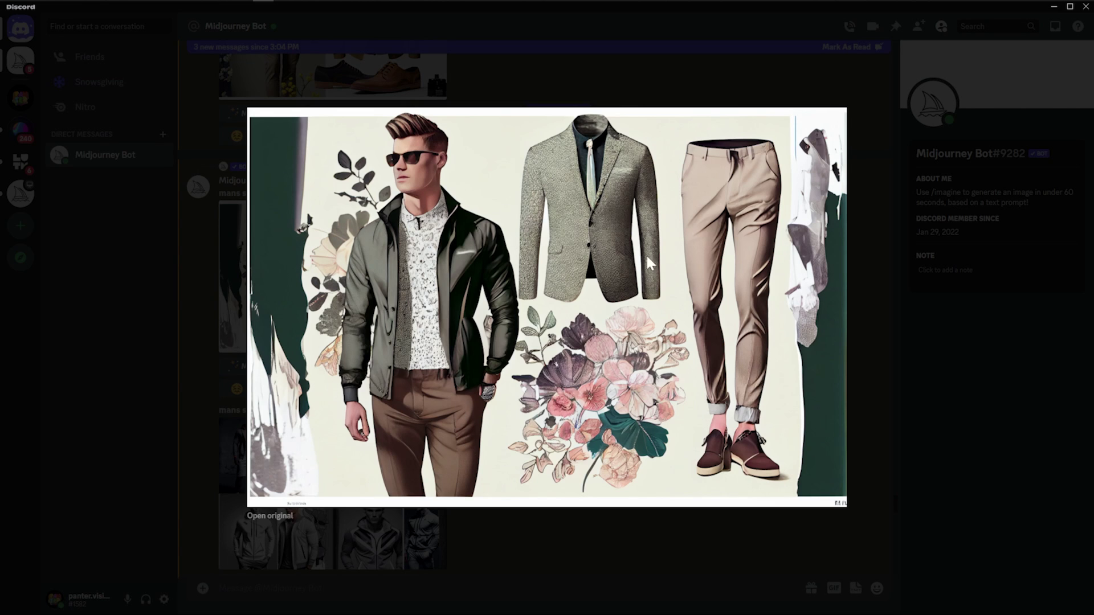
click(898, 345)
Enlarge the sport fashion moodboard grid, then close it
scroll(507, 376, down, 4)
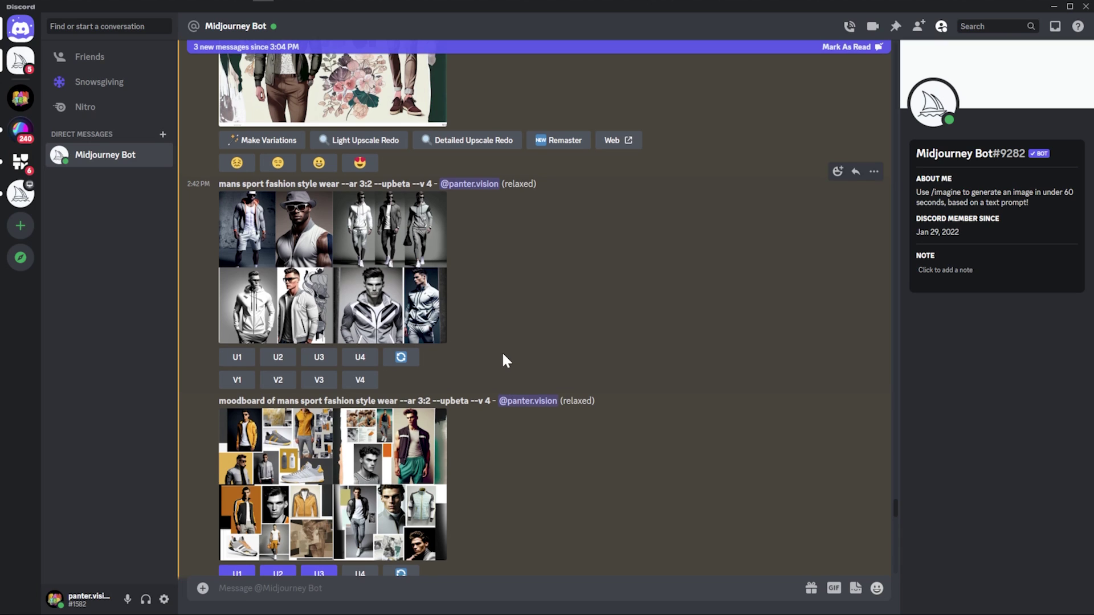
scroll(502, 351, down, 2)
click(370, 360)
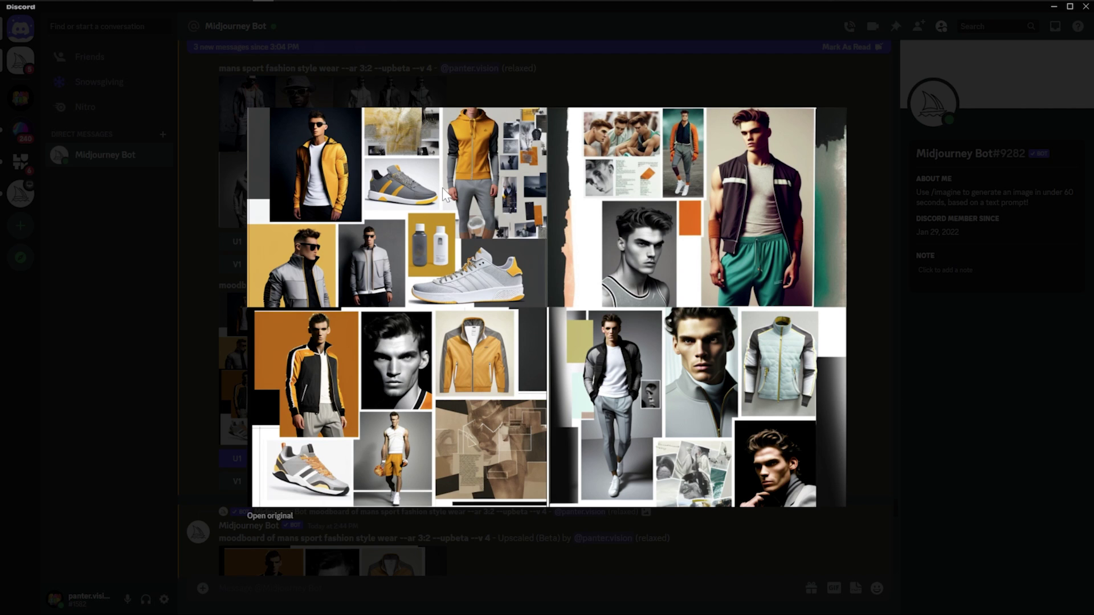
click(872, 346)
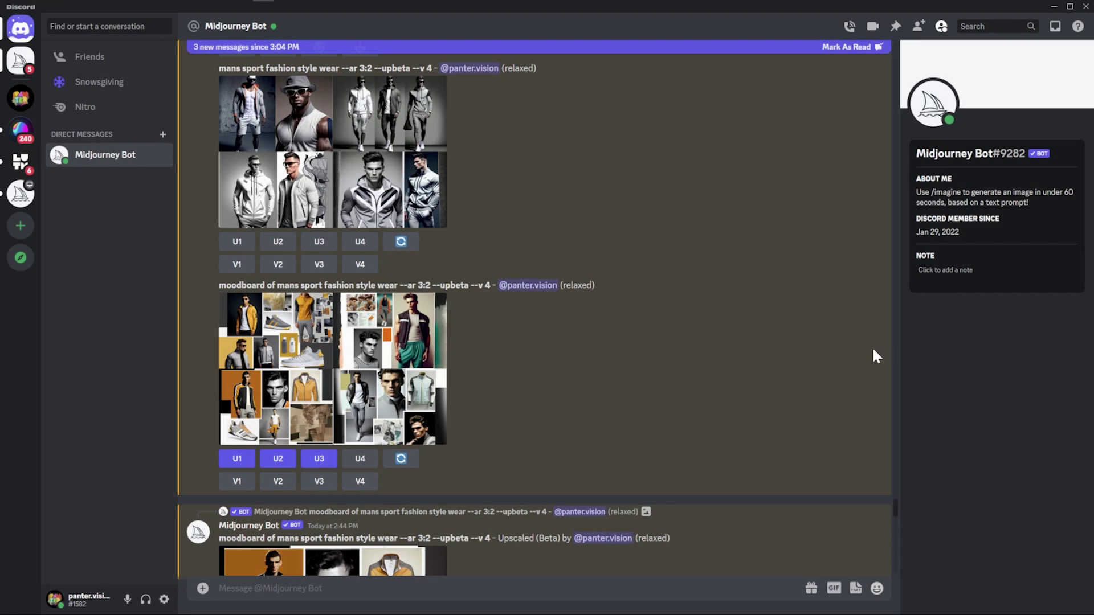
View the two upscaled sport moodboards at full size
scroll(665, 348, down, 3)
click(399, 433)
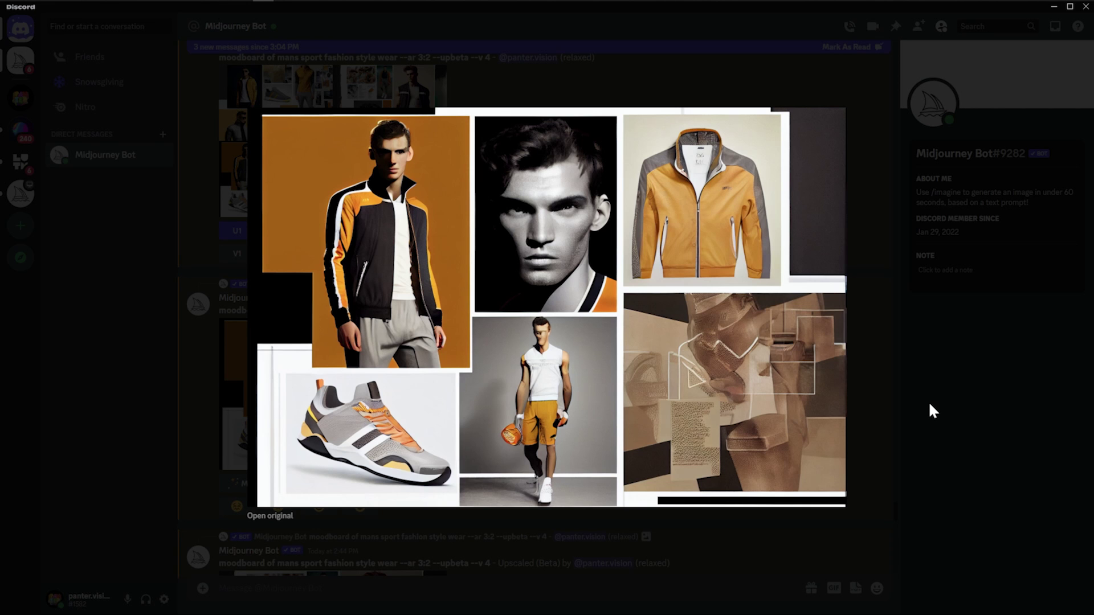
click(928, 401)
scroll(651, 376, down, 5)
click(321, 349)
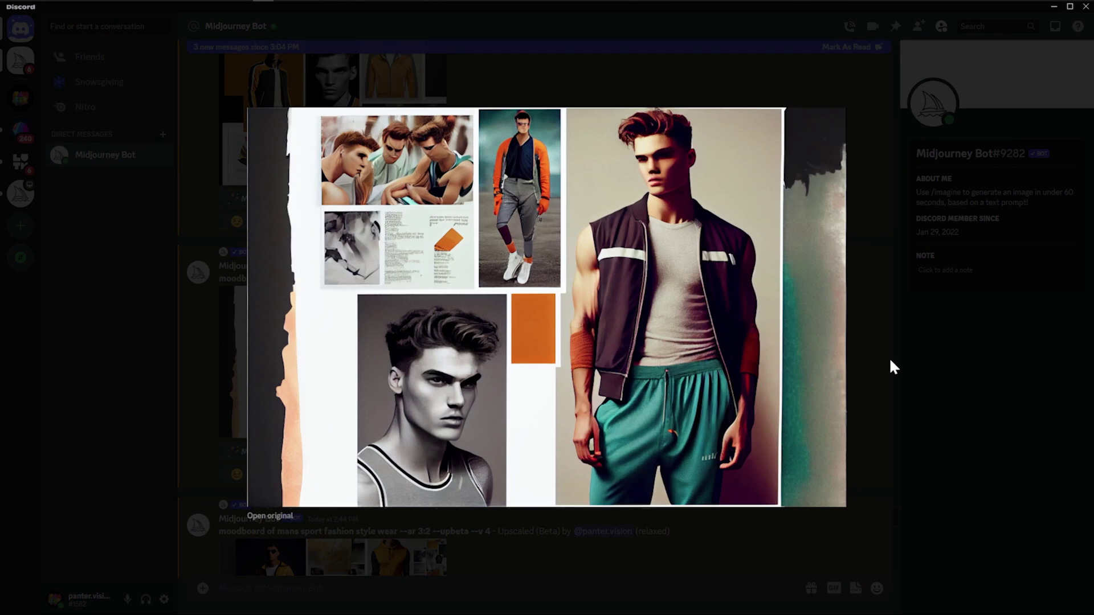
click(890, 364)
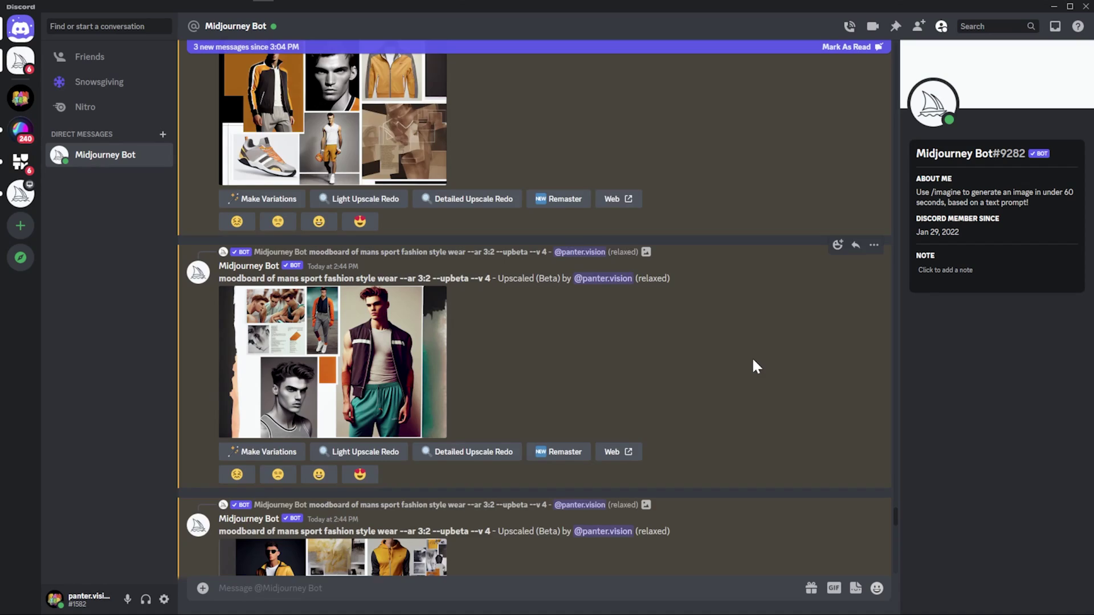
Inspect both sport equipments moodboard grids, then enlarge the yellow sneaker and hoodie upscale
scroll(752, 366, down, 5)
click(315, 356)
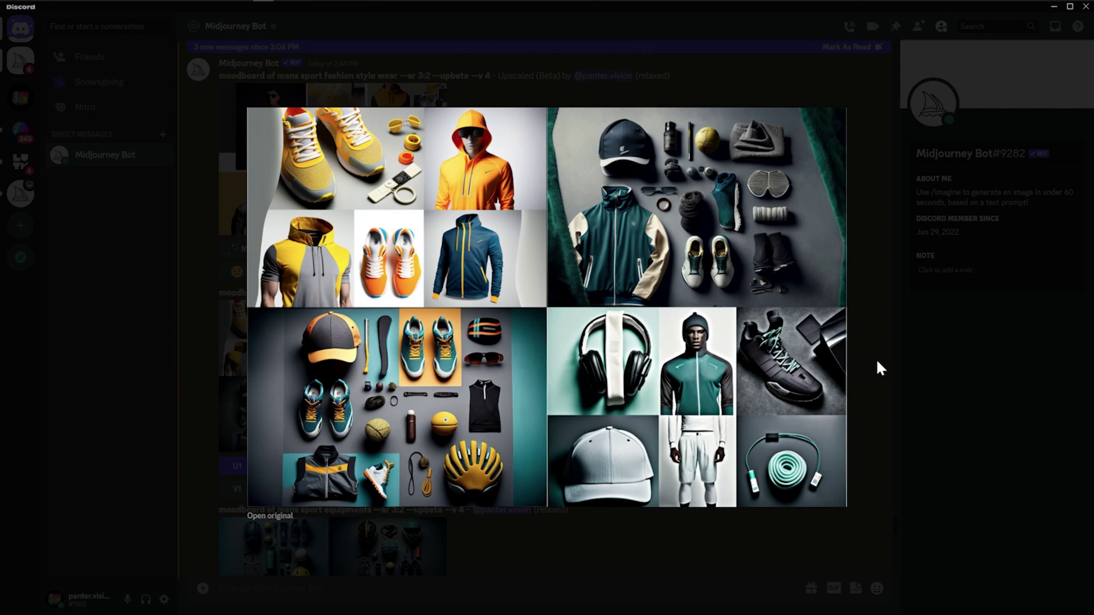
click(904, 359)
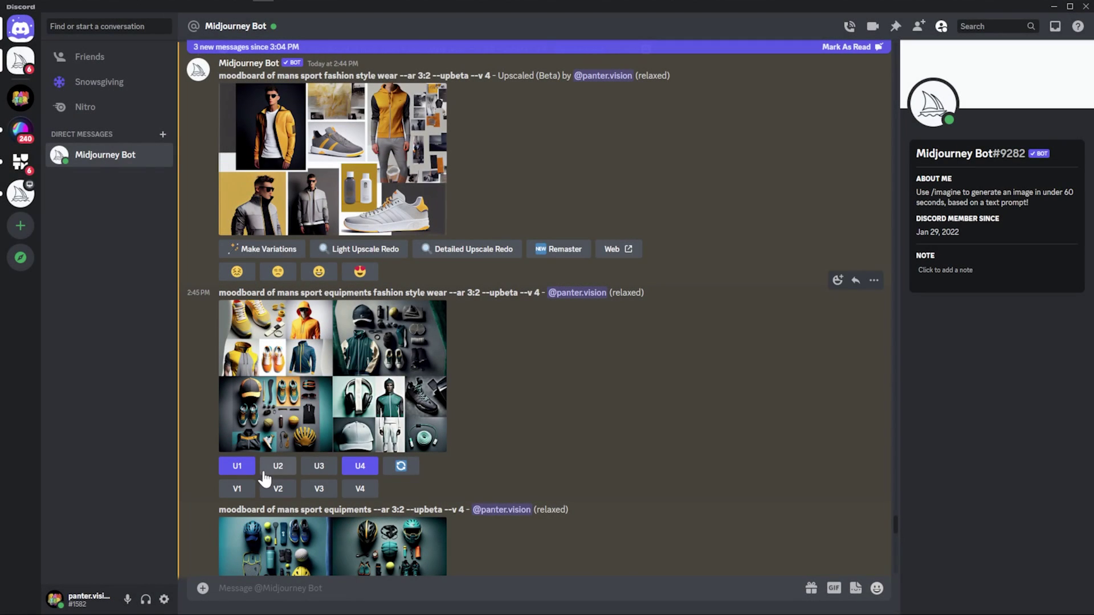
drag(217, 293, 447, 293)
click(345, 398)
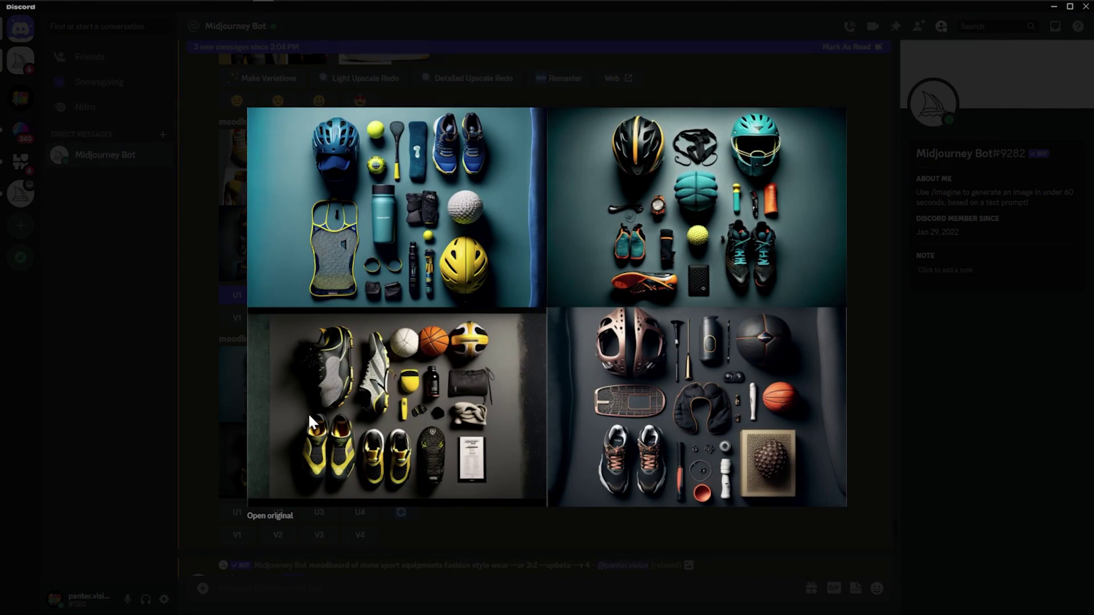
click(255, 376)
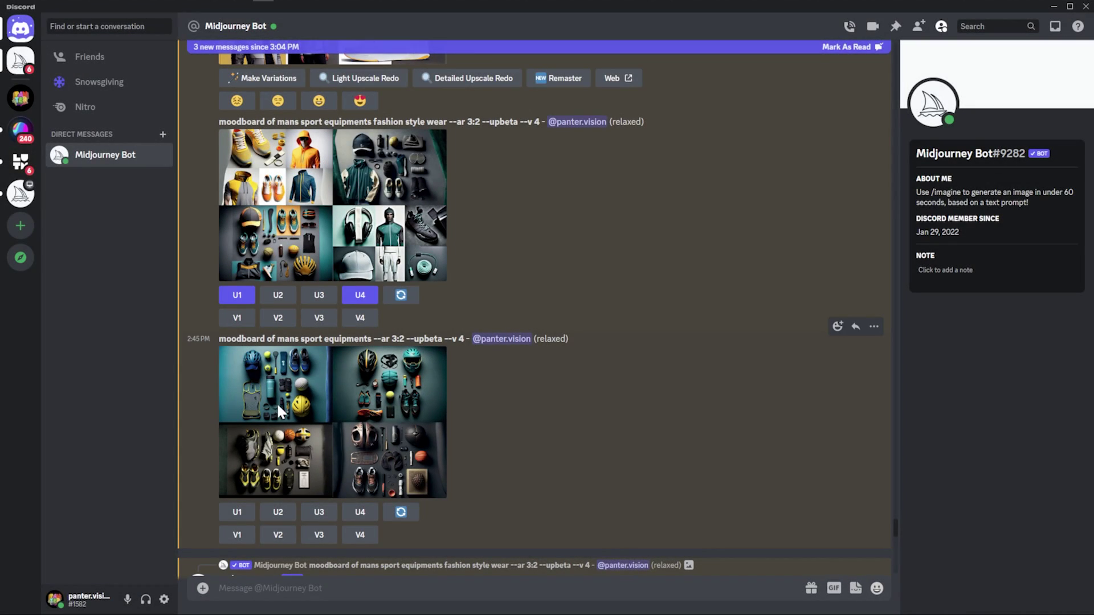
click(278, 409)
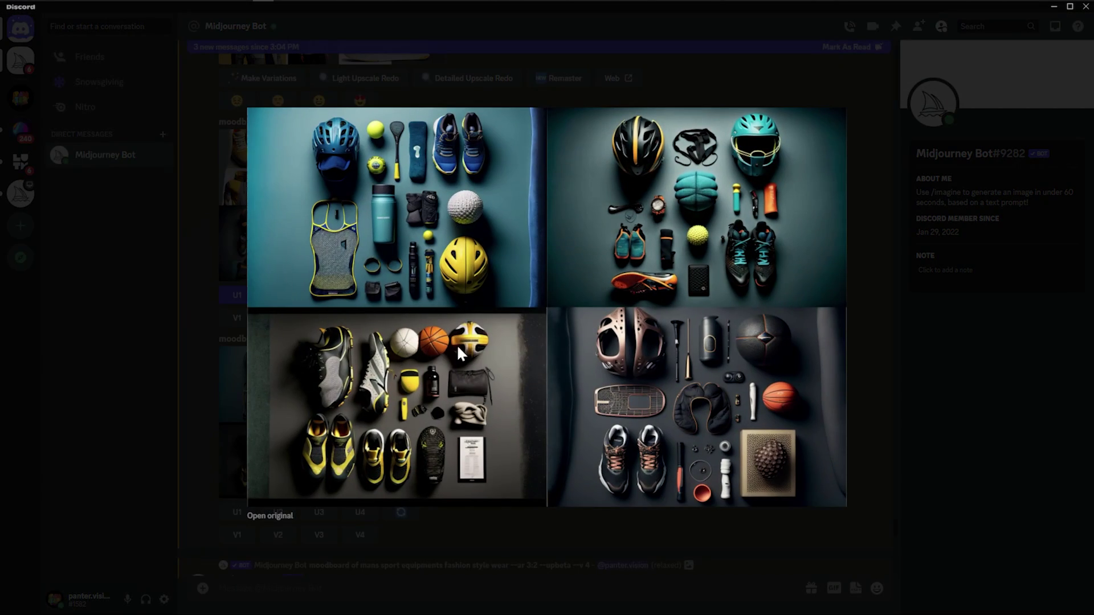
click(937, 330)
scroll(717, 343, down, 5)
click(282, 420)
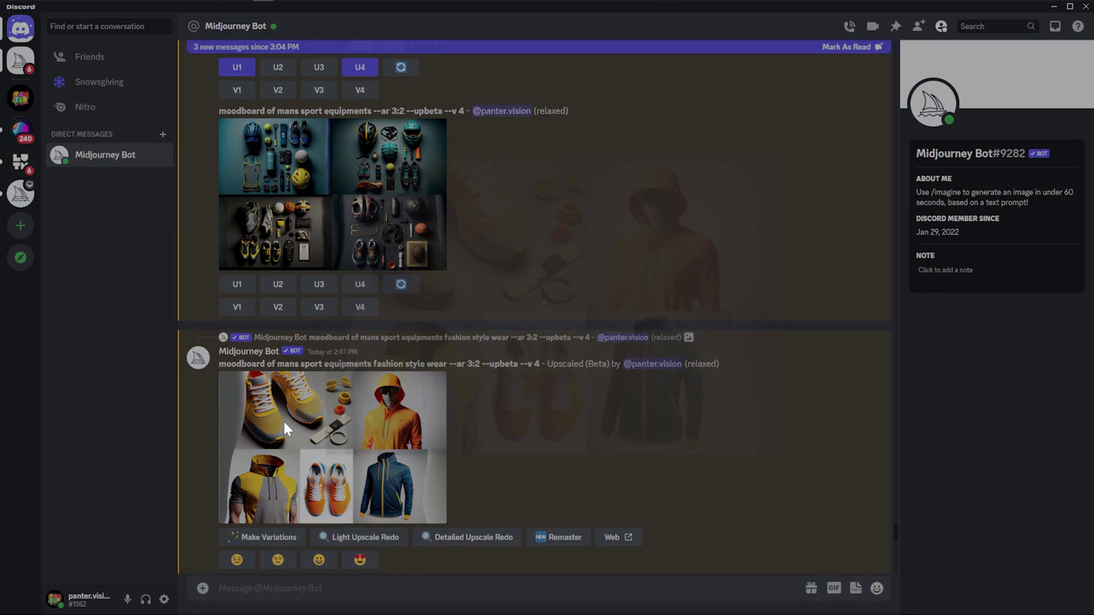
Close the sneaker upscale and glance at the tennis equipment moodboard grid enlarged
click(977, 311)
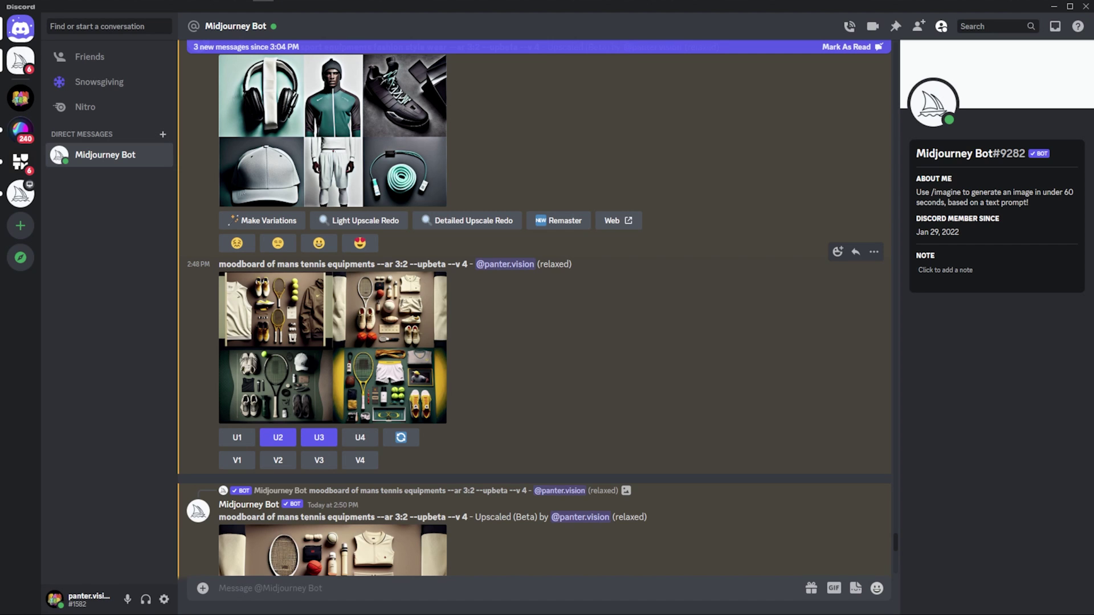
click(357, 322)
key(Escape)
View the tennis equipment flat-lay and dark tennis upscales at full size
scroll(385, 274, down, 5)
click(385, 275)
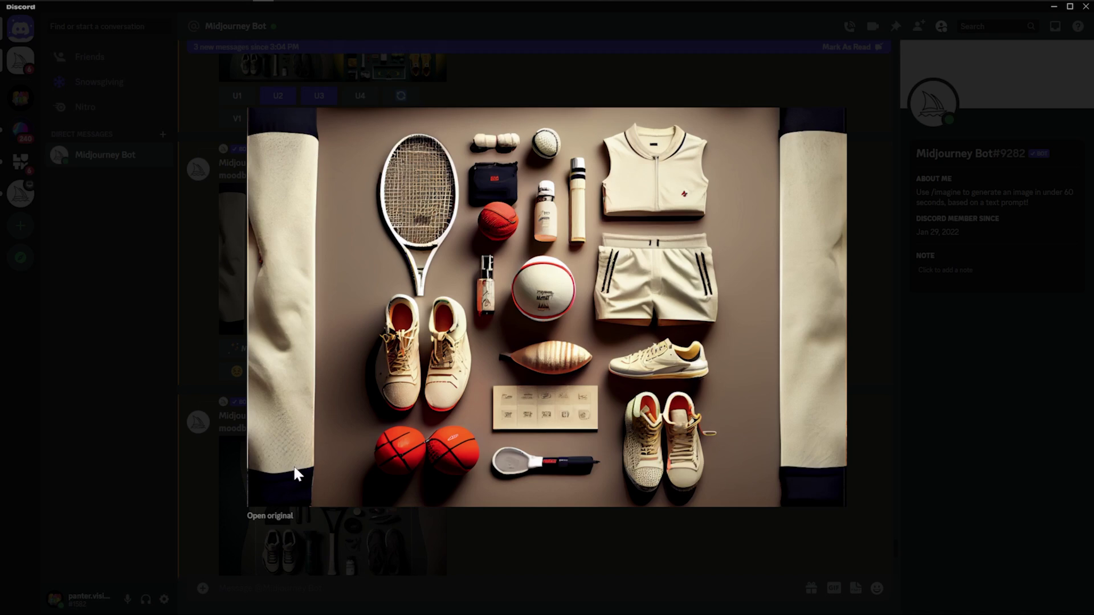
click(957, 292)
scroll(427, 302, down, 4)
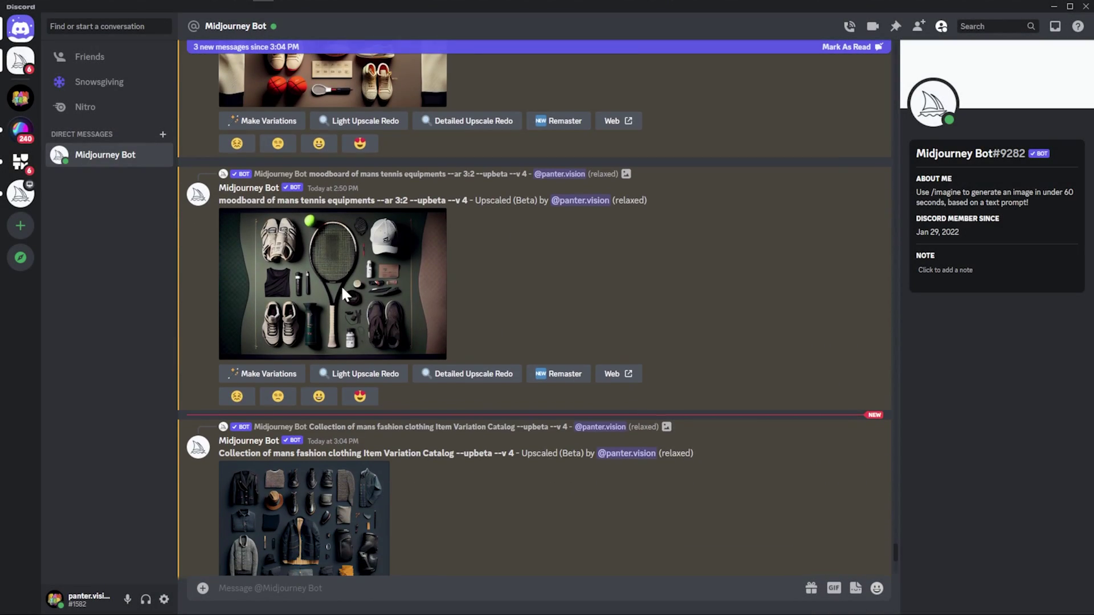
click(341, 285)
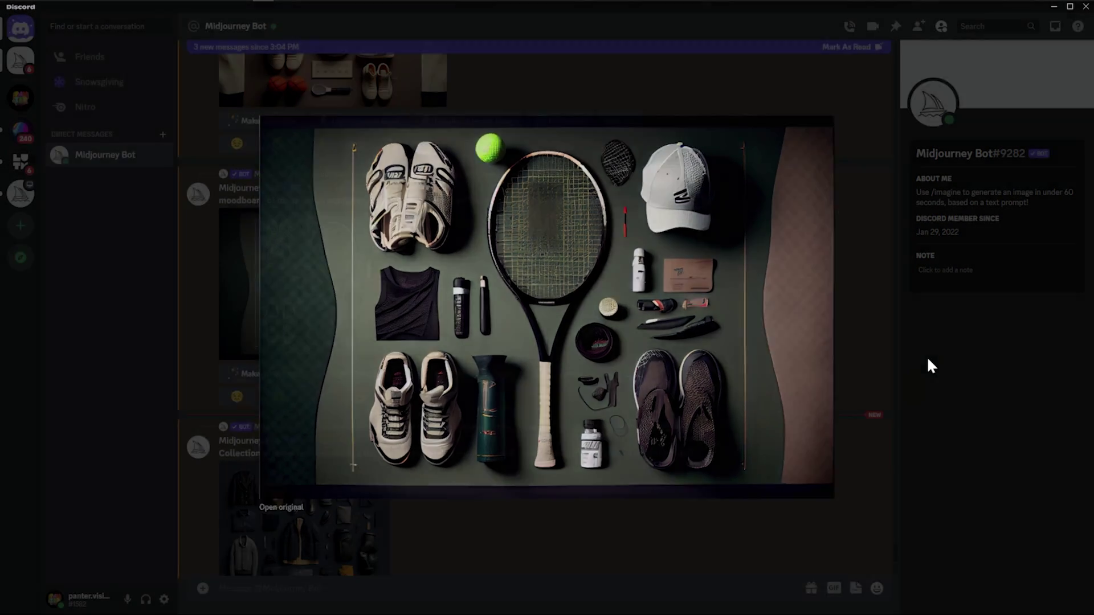
click(930, 365)
scroll(463, 297, down, 8)
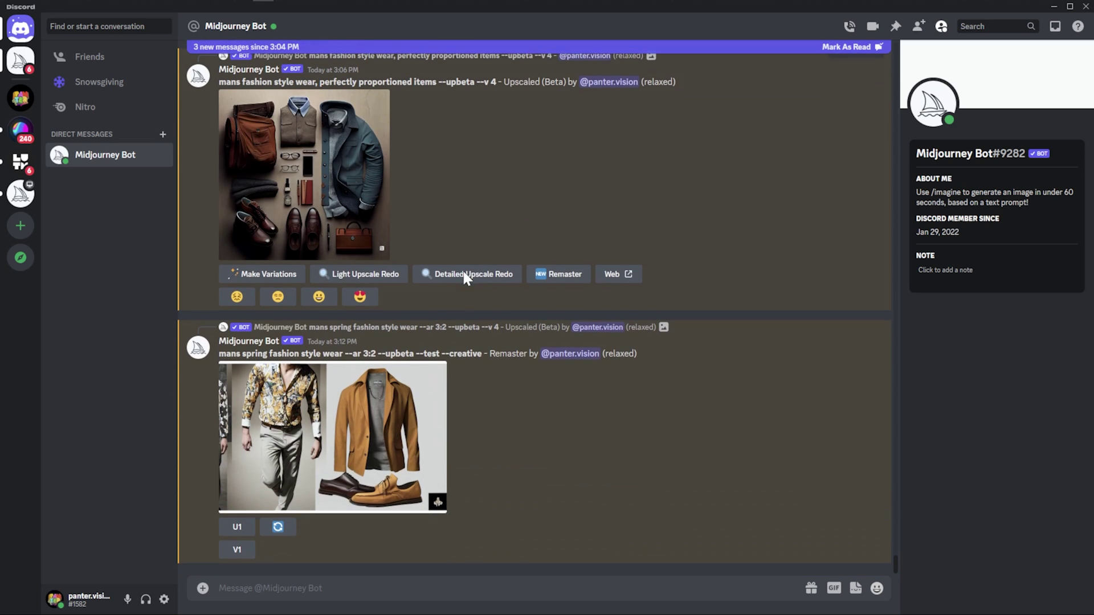
click(340, 428)
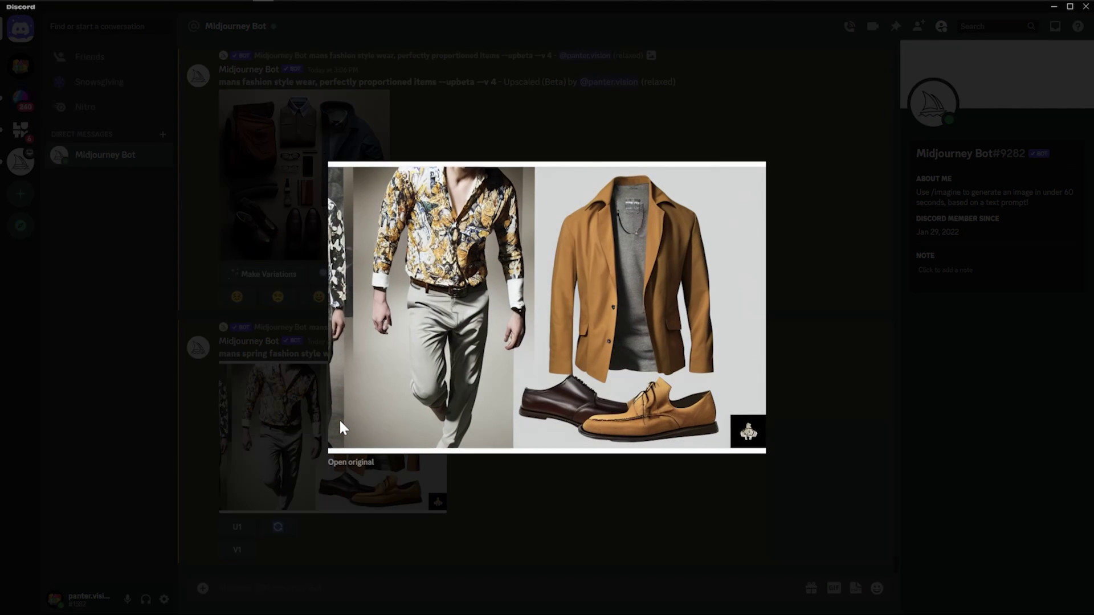
click(586, 485)
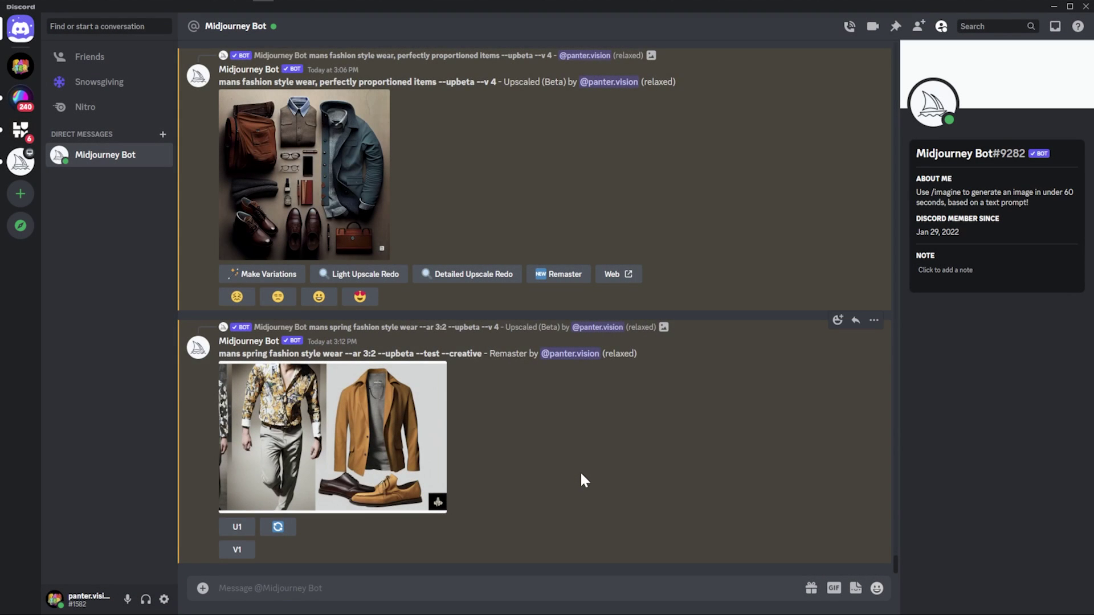
scroll(574, 458, up, 2)
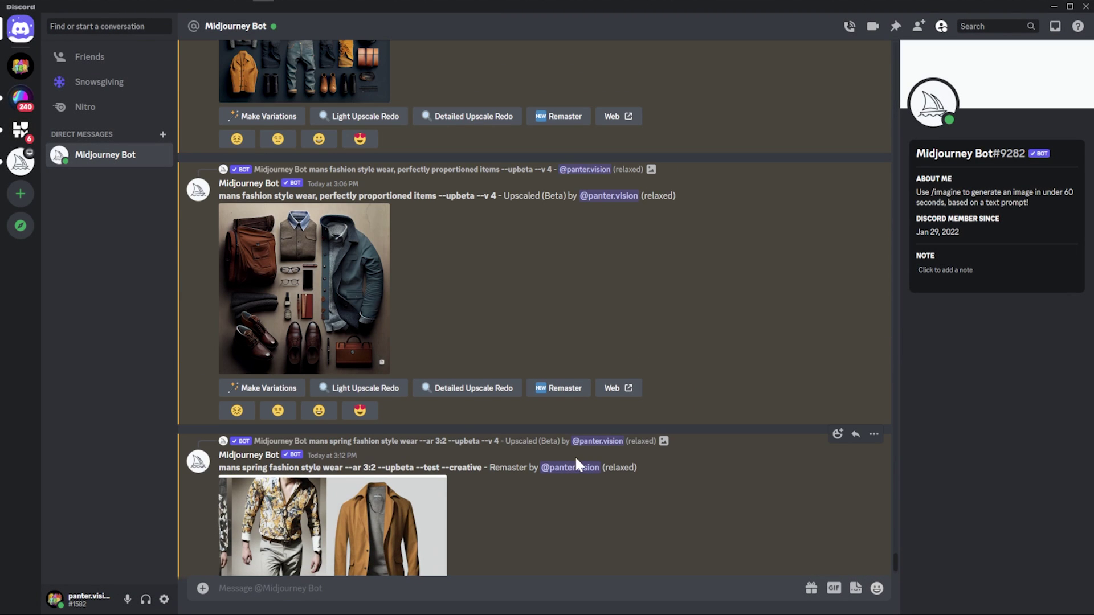